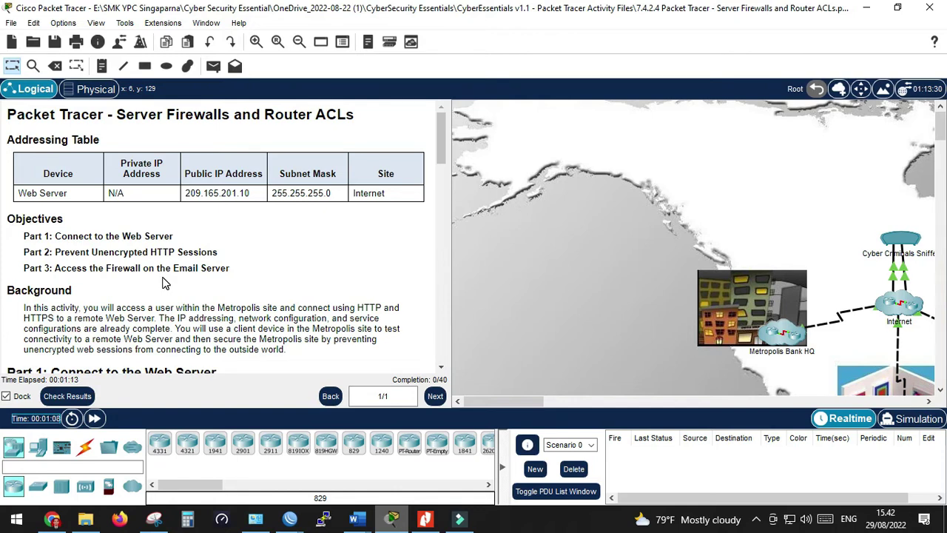
# Enter the Metropolis Bank HQ site and open the Web Browser on the PC in Office 1.
pyautogui.scroll(-15, 164, 287)
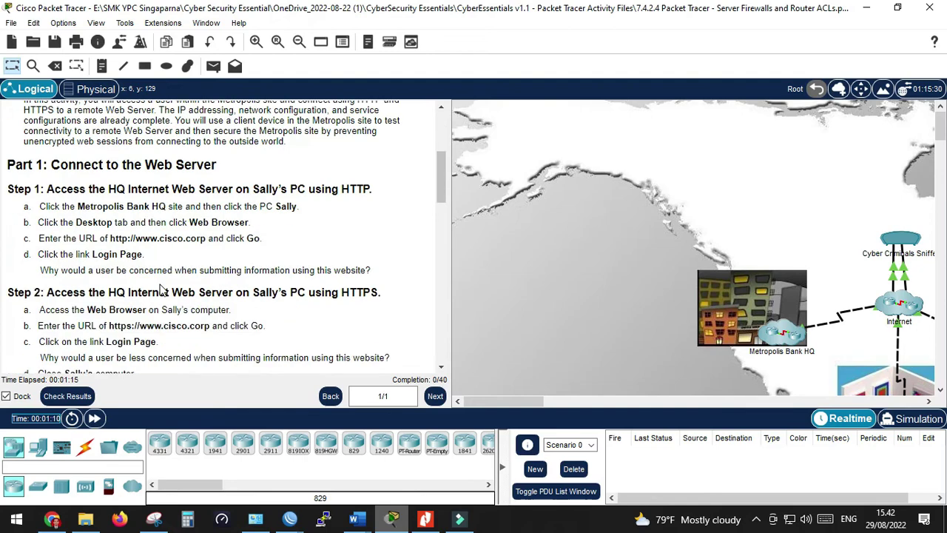
pyautogui.scroll(-5, 161, 286)
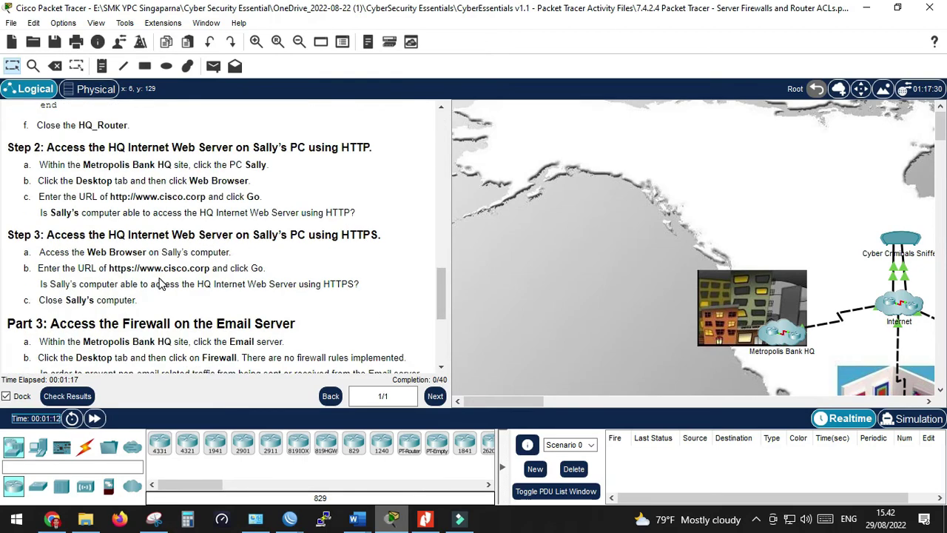
pyautogui.scroll(5, 162, 287)
pyautogui.scroll(5, 181, 293)
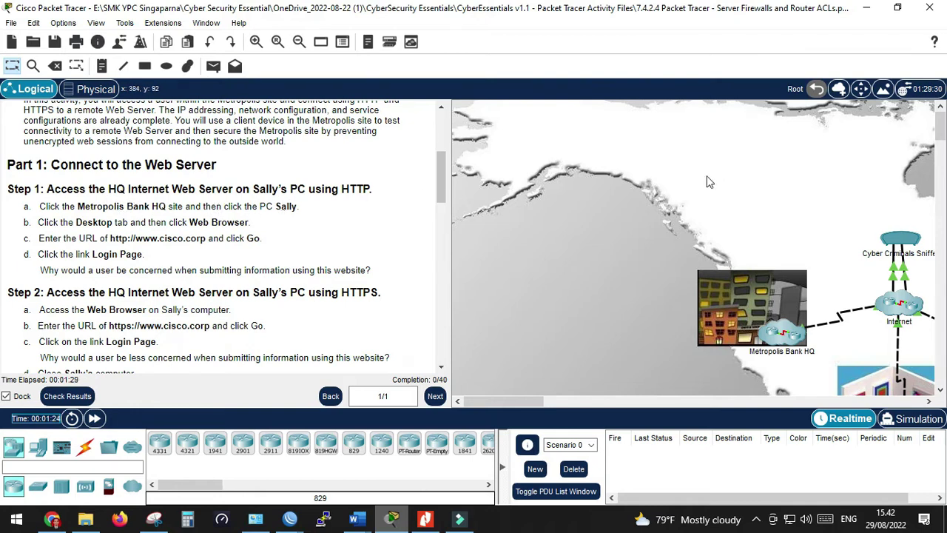
pyautogui.click(781, 338)
pyautogui.scroll(-2, 736, 302)
pyautogui.scroll(-2, 736, 302)
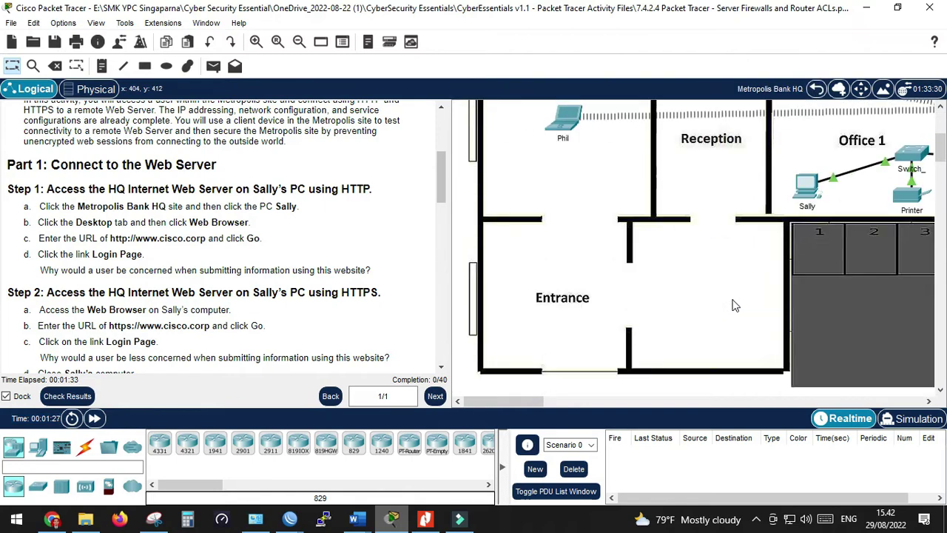
pyautogui.click(810, 192)
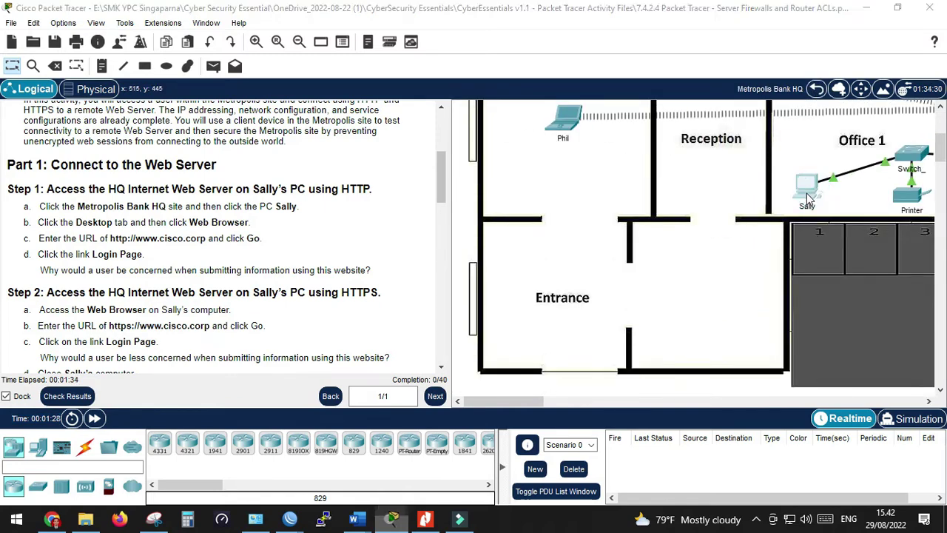
pyautogui.moveTo(517, 24); pyautogui.dragTo(748, 32)
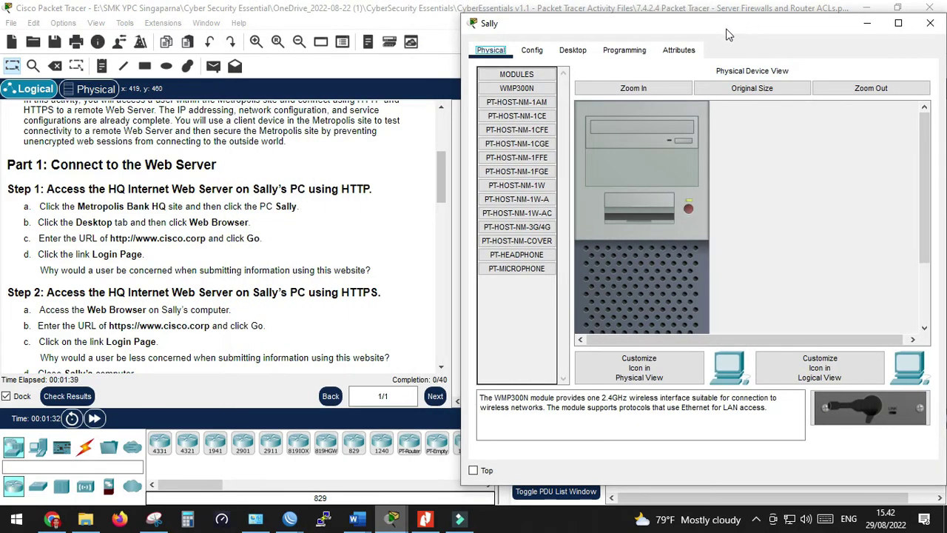
pyautogui.click(572, 51)
pyautogui.click(884, 114)
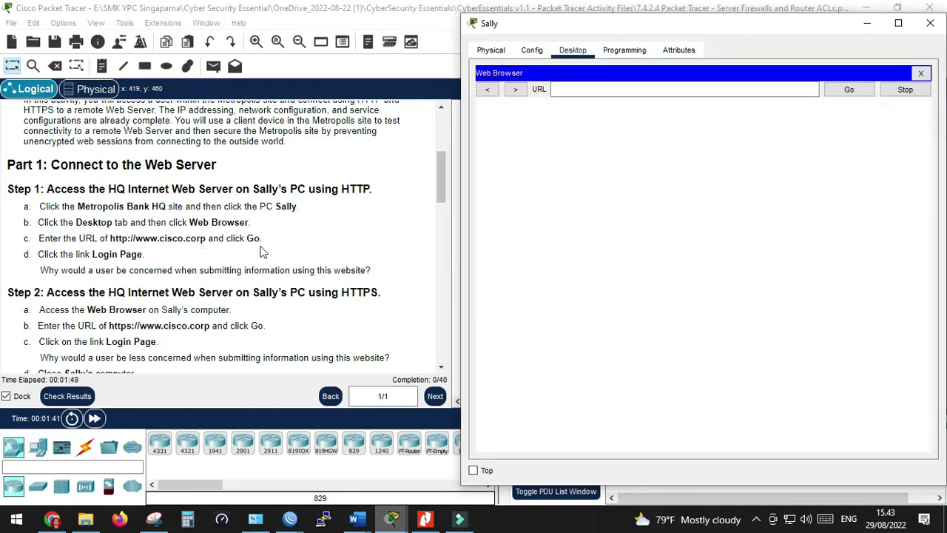
pyautogui.click(576, 89)
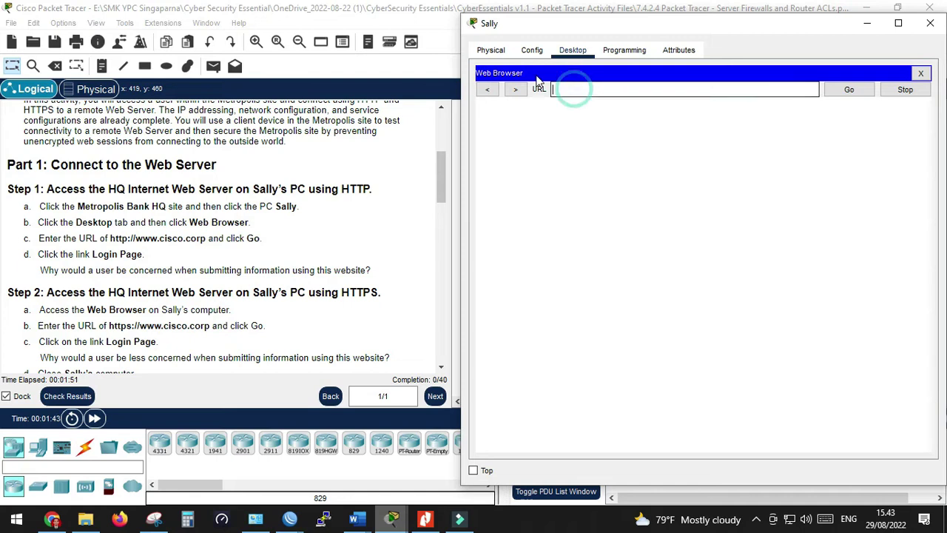
pyautogui.write('www')
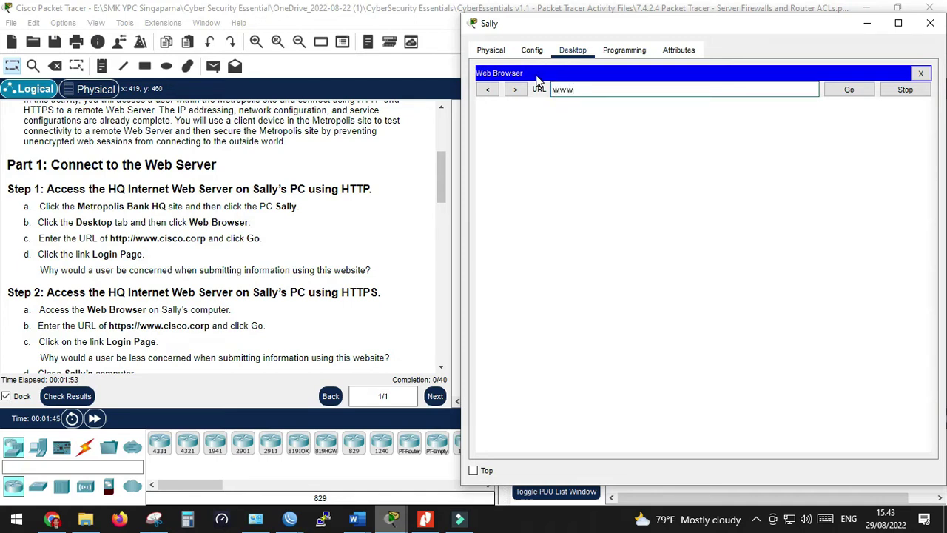
pyautogui.write('.cisco.corp')
pyautogui.click(851, 93)
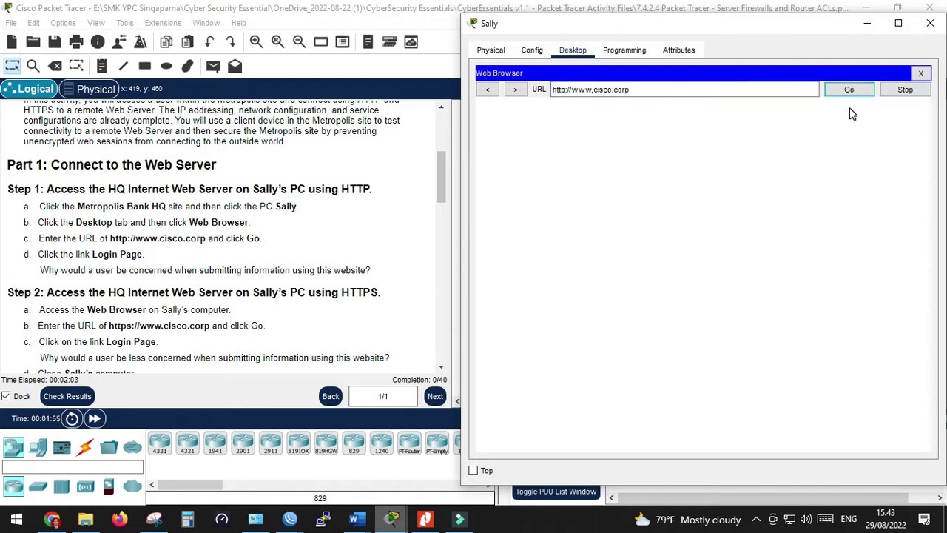
pyautogui.click(592, 92)
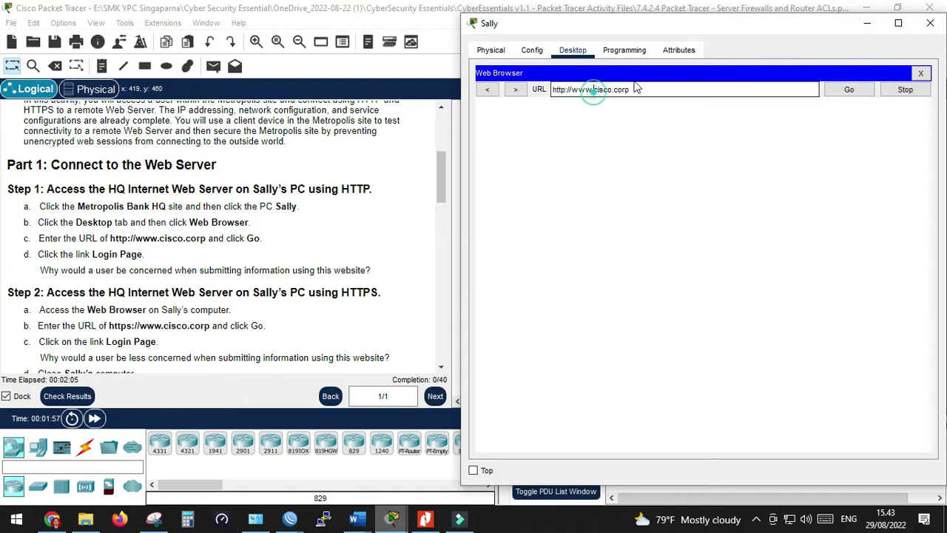
pyautogui.click(847, 93)
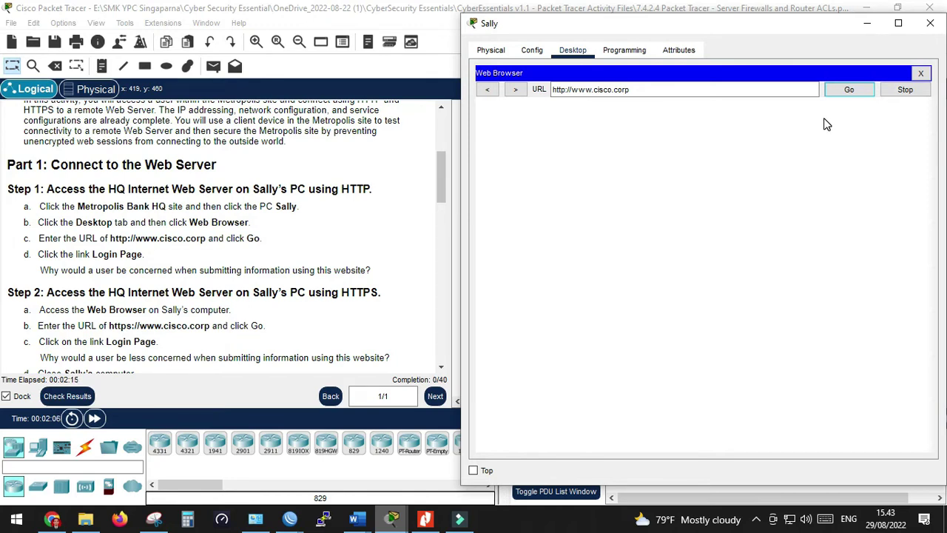
pyautogui.click(859, 98)
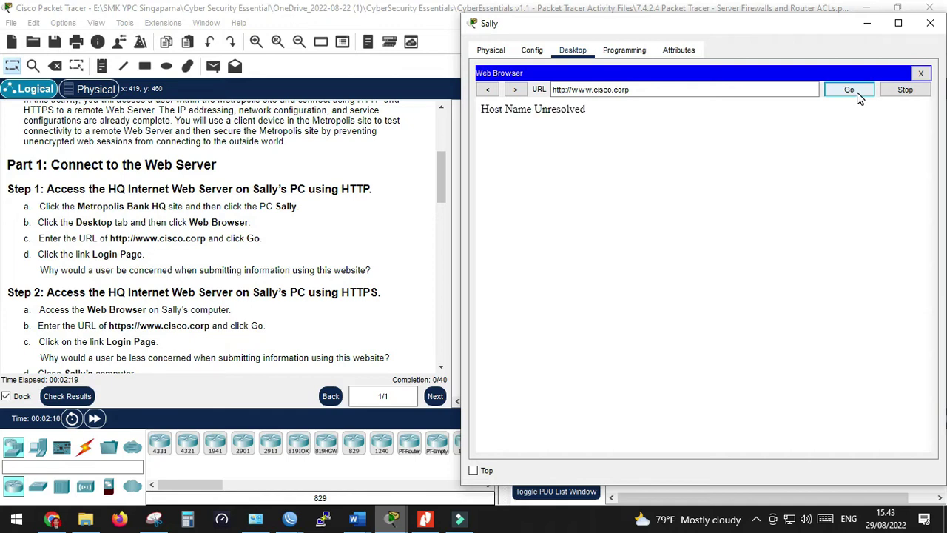
pyautogui.click(858, 97)
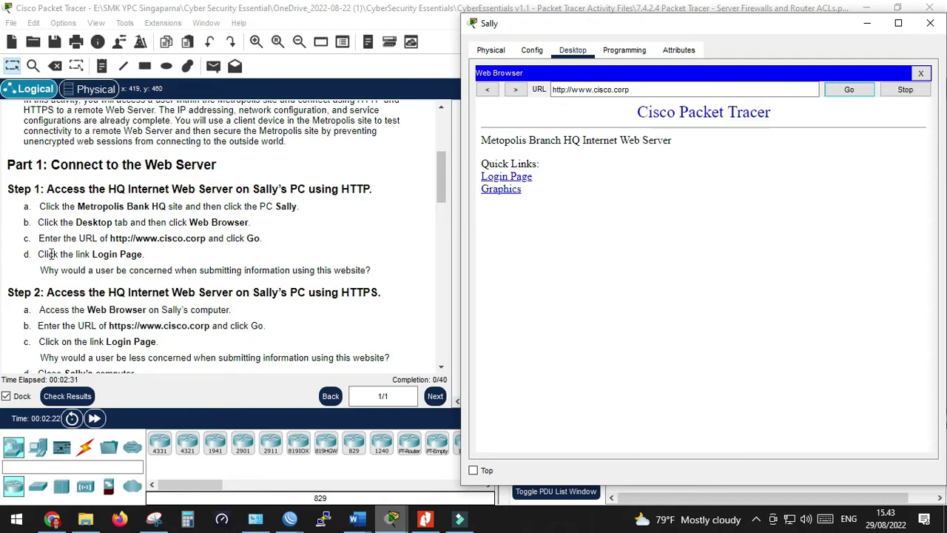
pyautogui.click(507, 179)
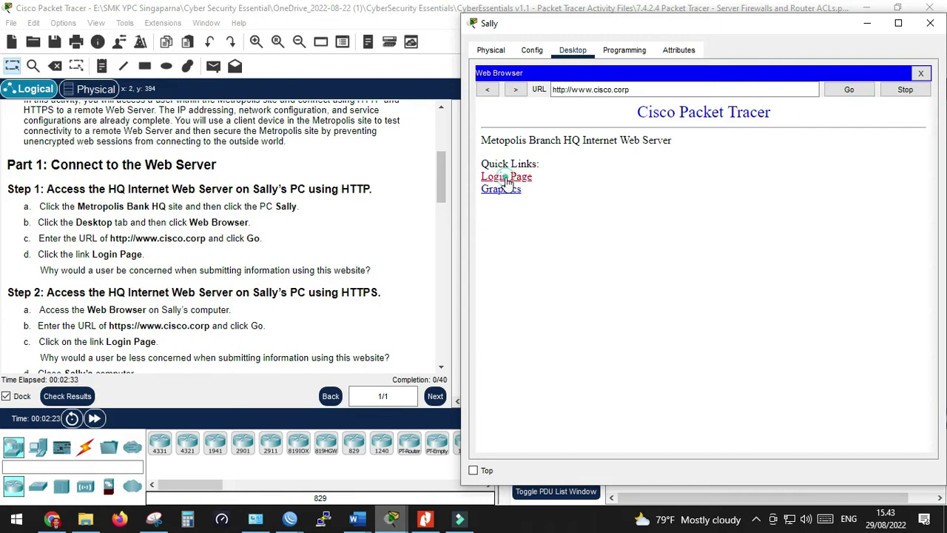
pyautogui.click(508, 179)
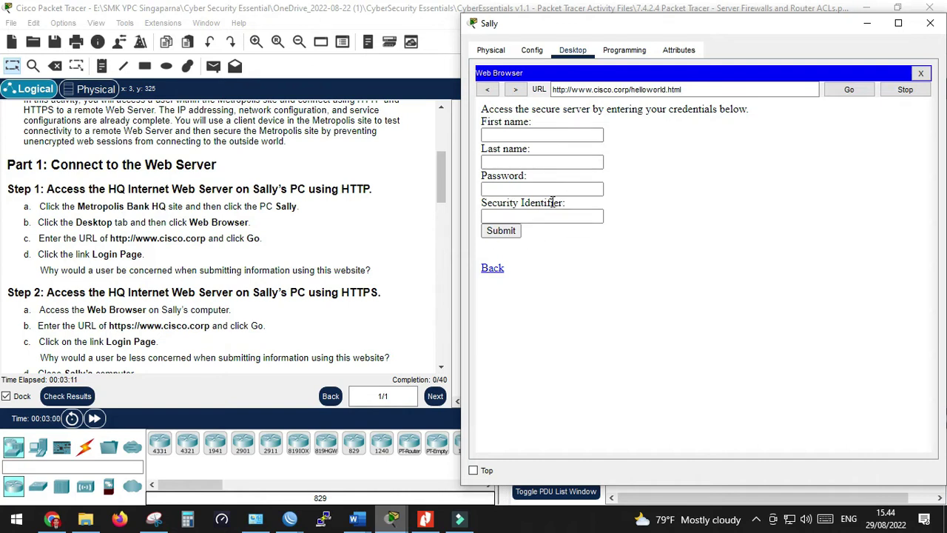
pyautogui.scroll(-2, 132, 294)
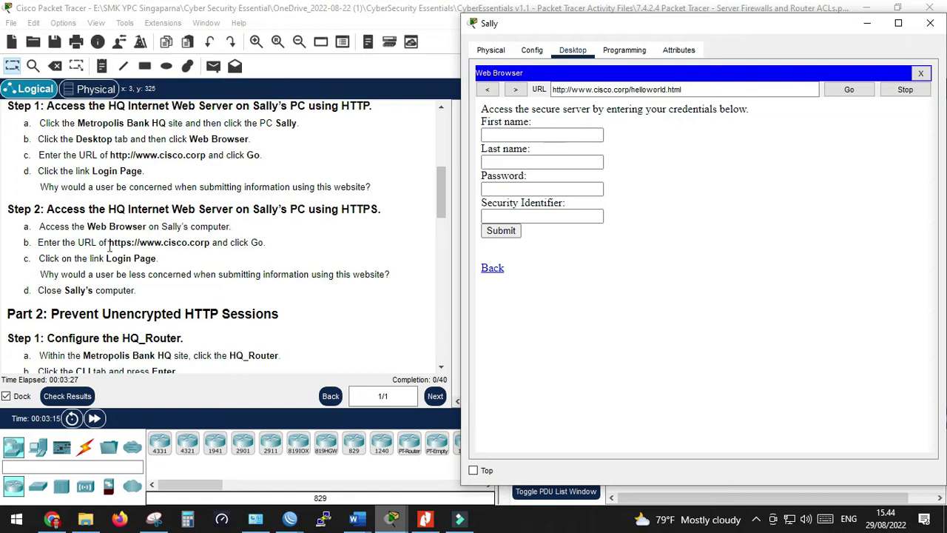
pyautogui.click(568, 90)
pyautogui.write('s')
pyautogui.click(705, 89)
pyautogui.press('BackSpace')
pyautogui.press('BackSpace')
pyautogui.press('BackSpace')
pyautogui.press('BackSpace')
pyautogui.press('BackSpace')
pyautogui.press('BackSpace')
pyautogui.press('BackSpace')
pyautogui.press('BackSpace')
pyautogui.press('BackSpace')
pyautogui.press('BackSpace')
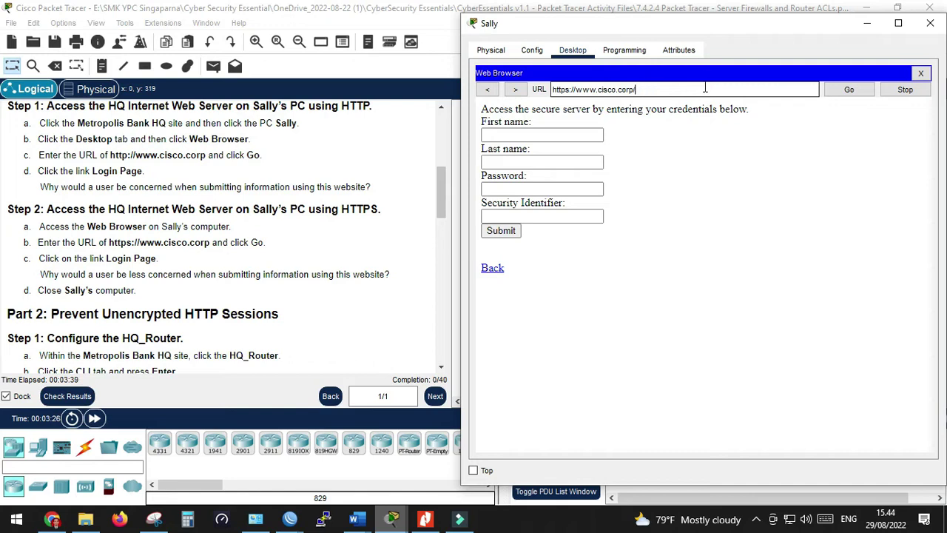
pyautogui.press('BackSpace')
pyautogui.click(850, 89)
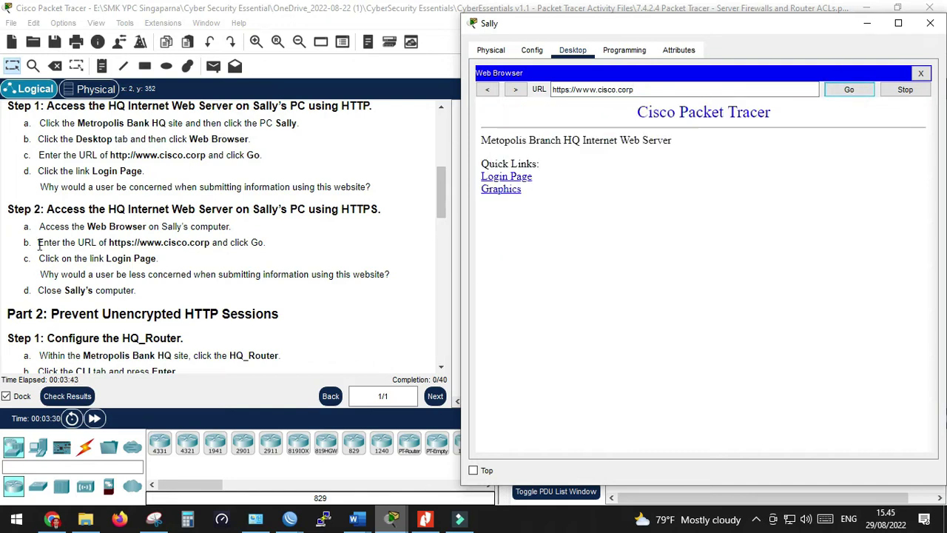
# Open the Login Page over HTTPS and go through its empty first name, last name and password fields.
pyautogui.click(522, 180)
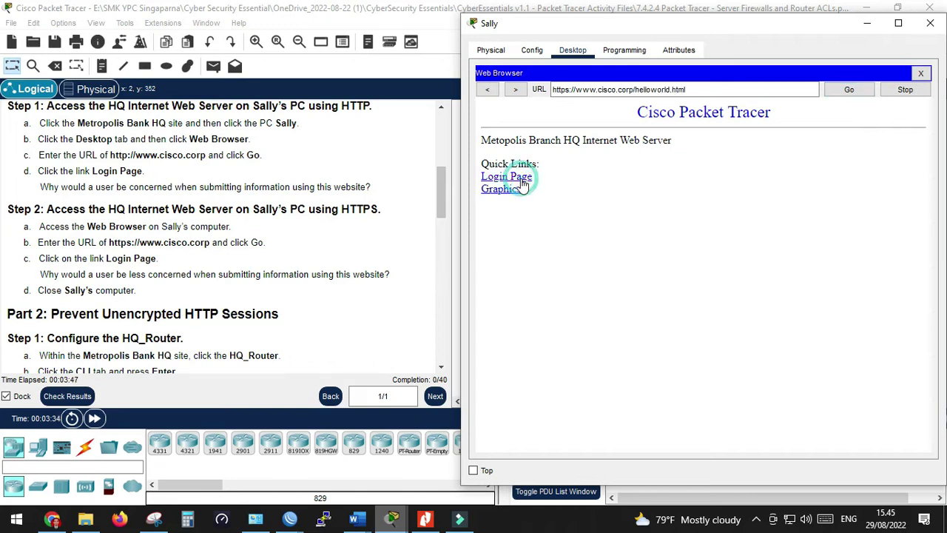
pyautogui.click(531, 134)
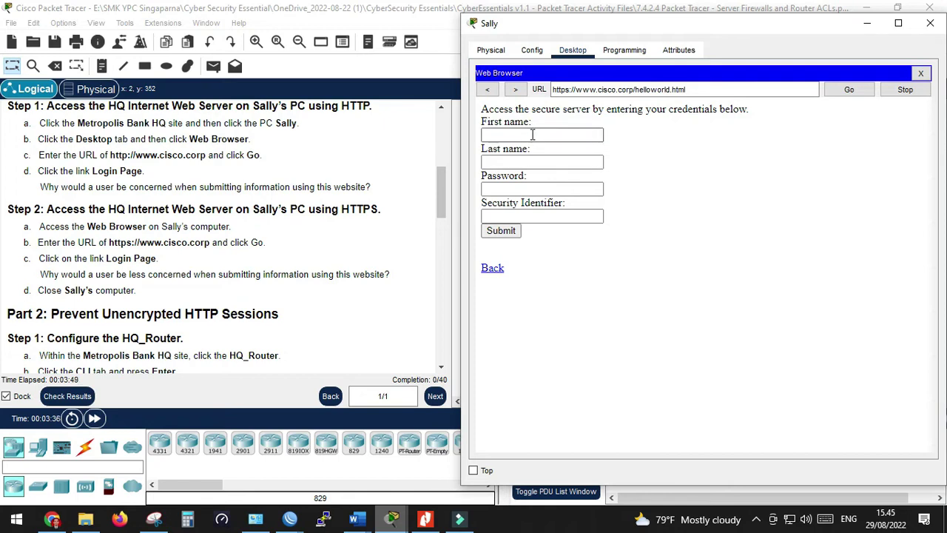
pyautogui.click(532, 134)
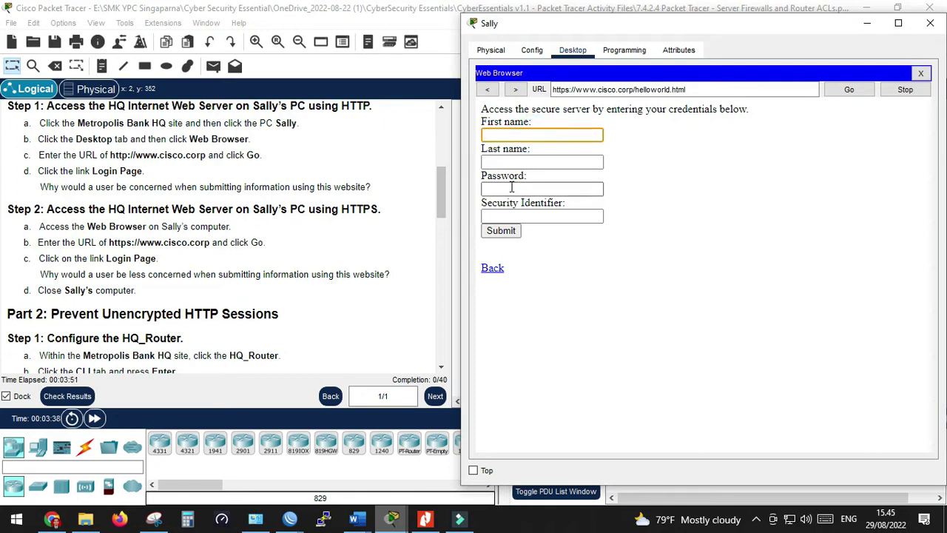
pyautogui.click(581, 164)
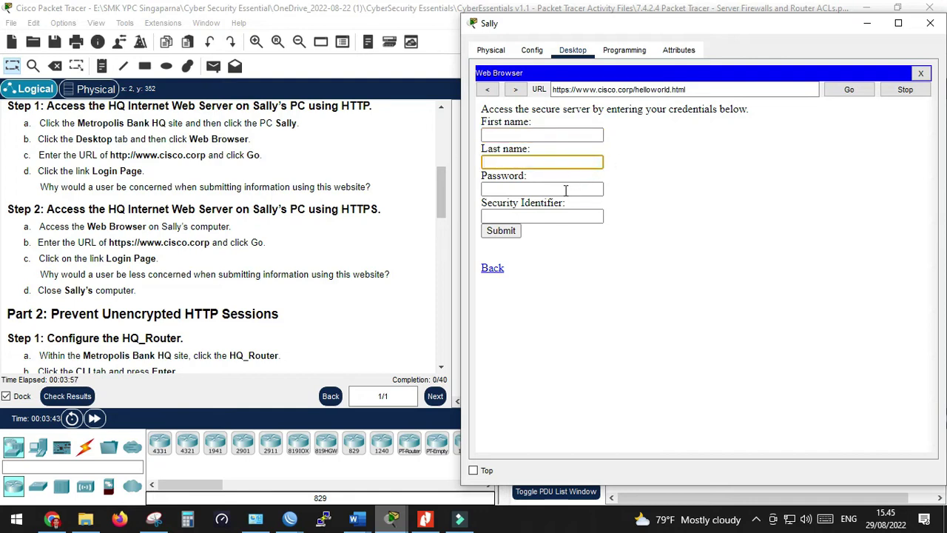
pyautogui.click(557, 190)
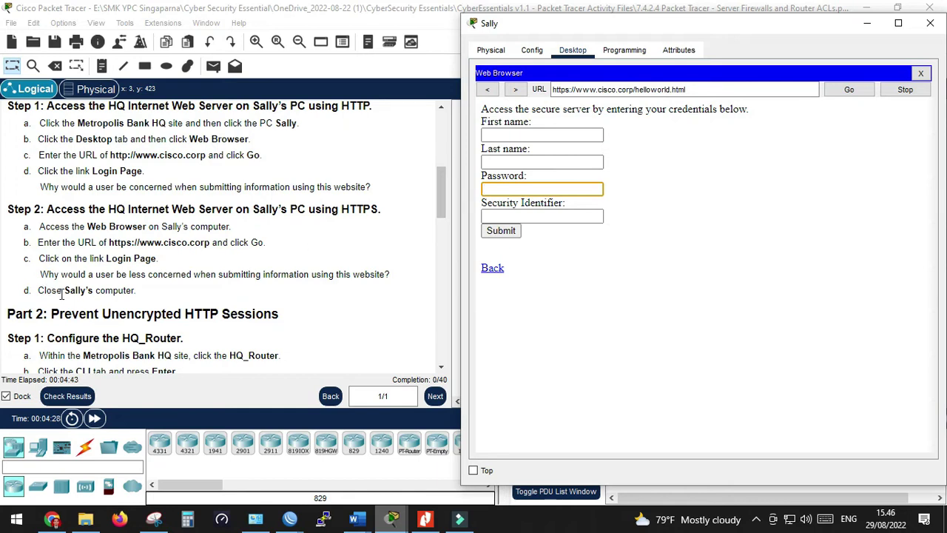
# Close the Office 1 PC and open the command line interface of HQ_Router in the Network Closet.
pyautogui.click(921, 73)
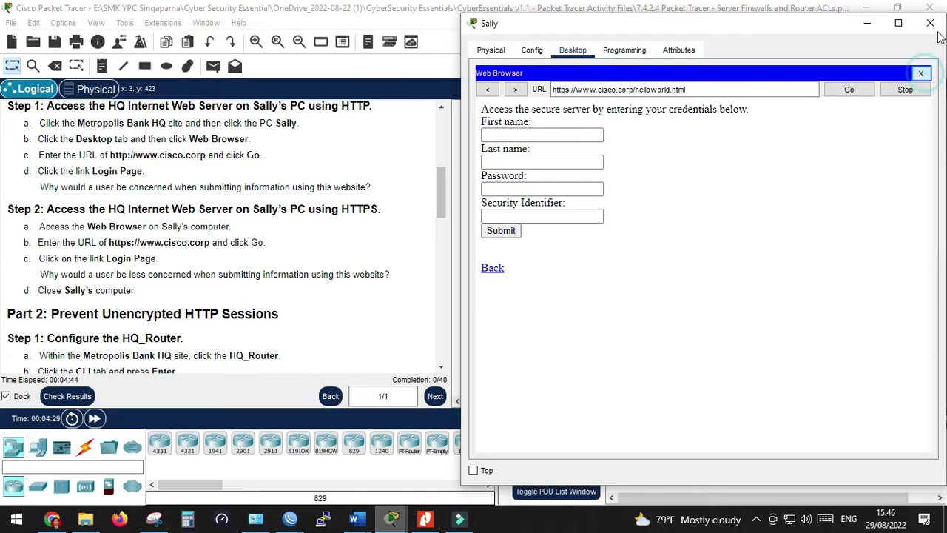
pyautogui.click(930, 23)
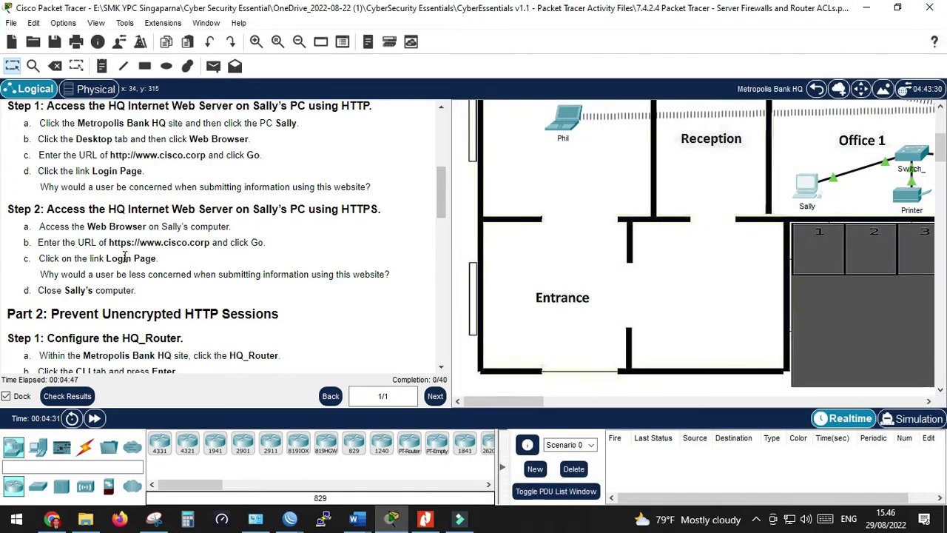
pyautogui.scroll(-3, 125, 256)
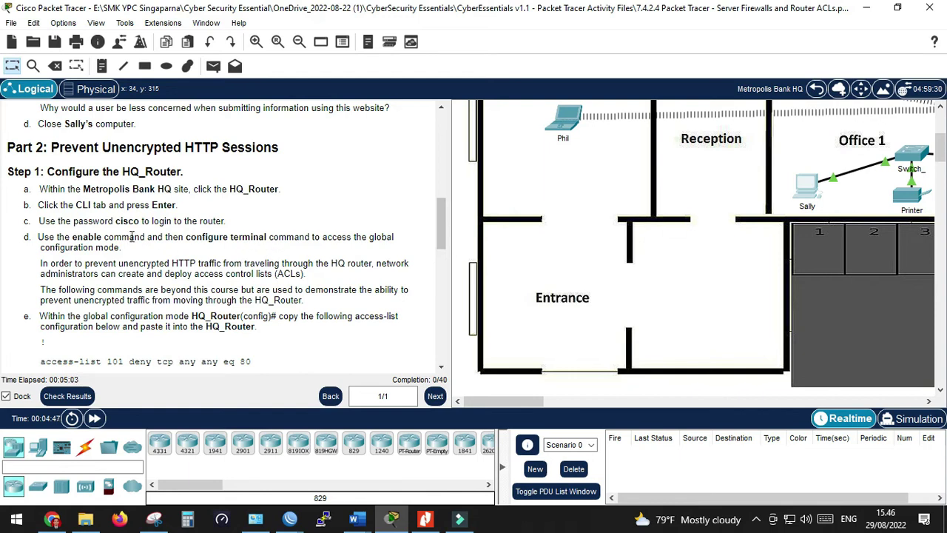
pyautogui.moveTo(539, 400); pyautogui.dragTo(599, 403)
pyautogui.scroll(2, 593, 280)
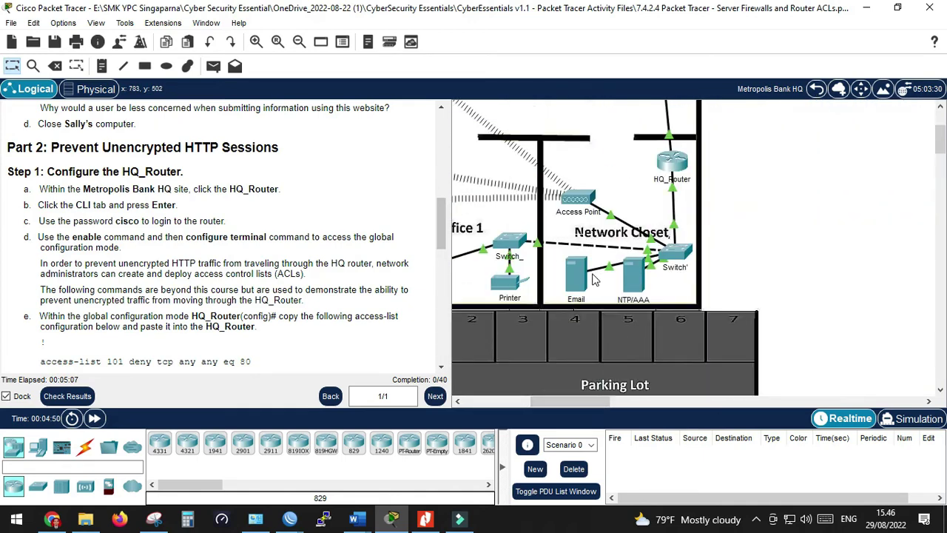
pyautogui.click(682, 173)
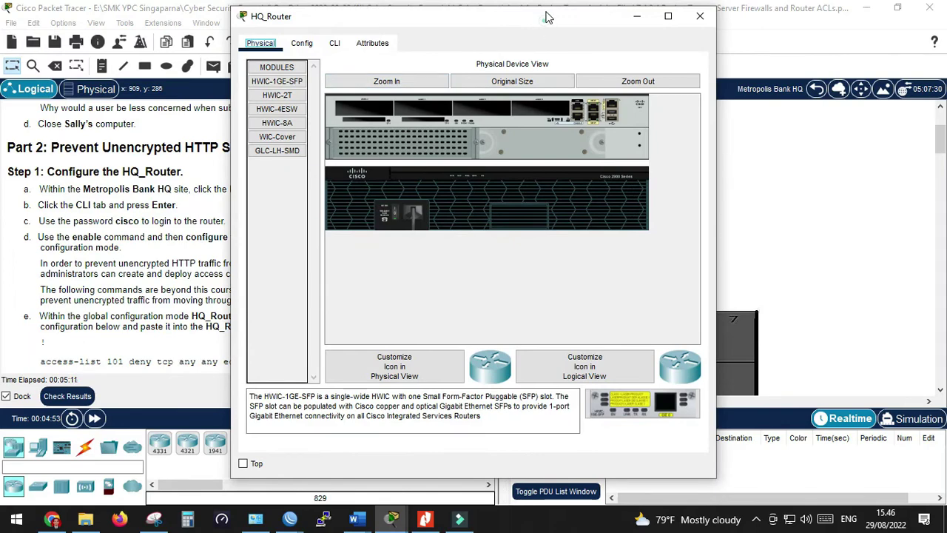
pyautogui.doubleClick(546, 16)
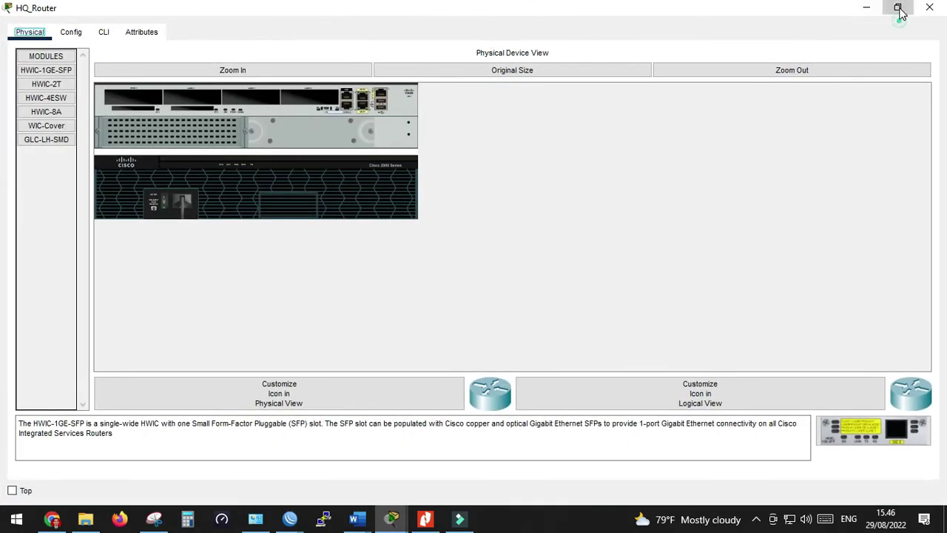
pyautogui.click(898, 8)
pyautogui.click(335, 43)
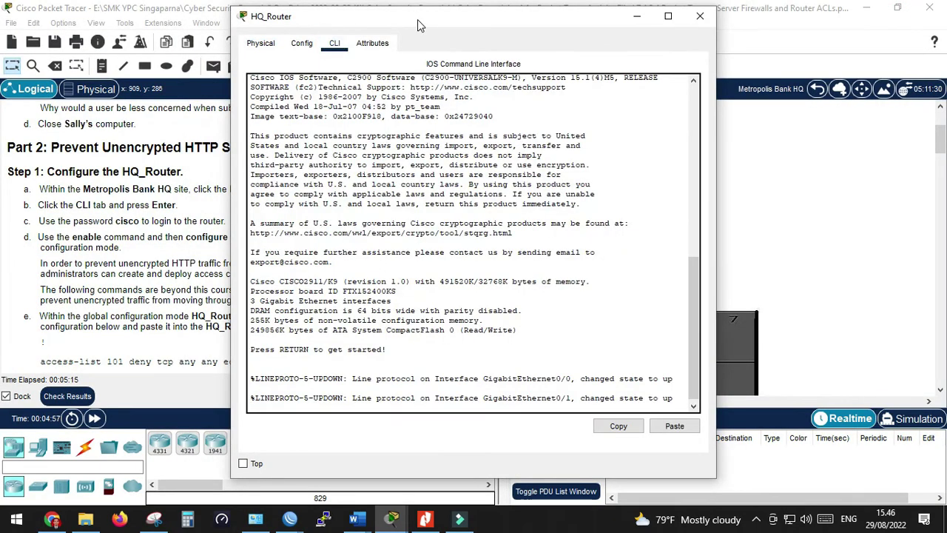
pyautogui.moveTo(418, 26); pyautogui.dragTo(636, 31)
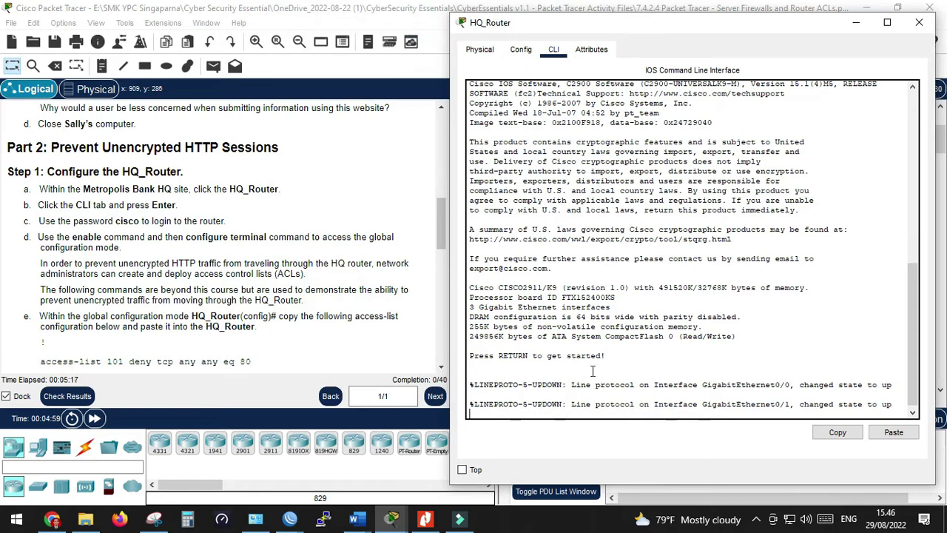
# Log in to HQ_Router with the router password and enter privileged mode with the en command.
pyautogui.click(591, 400)
pyautogui.press('Return')
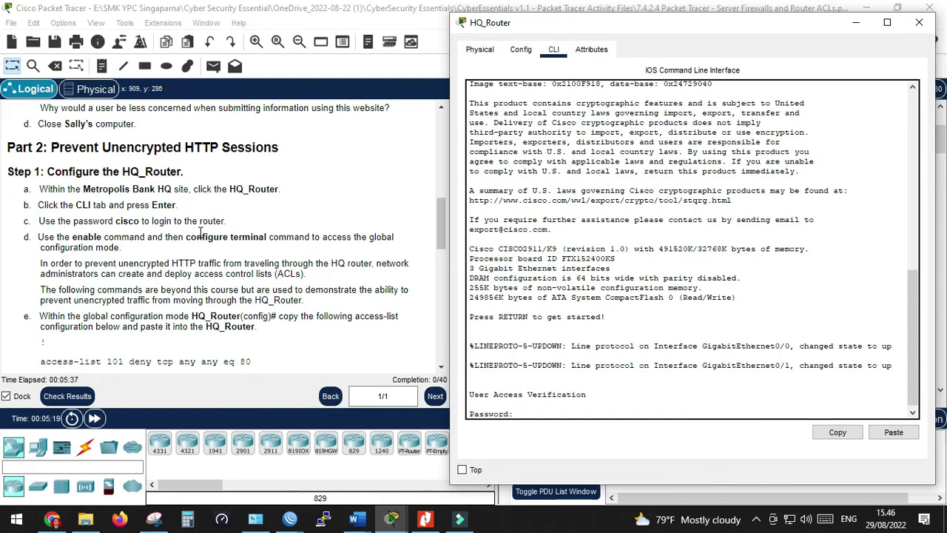
pyautogui.press('Return')
pyautogui.write('en')
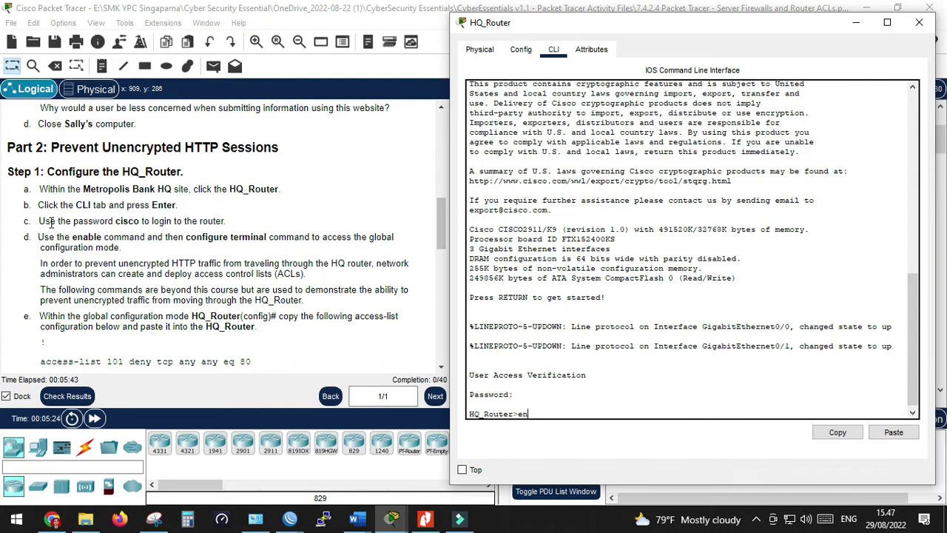
pyautogui.press('Return')
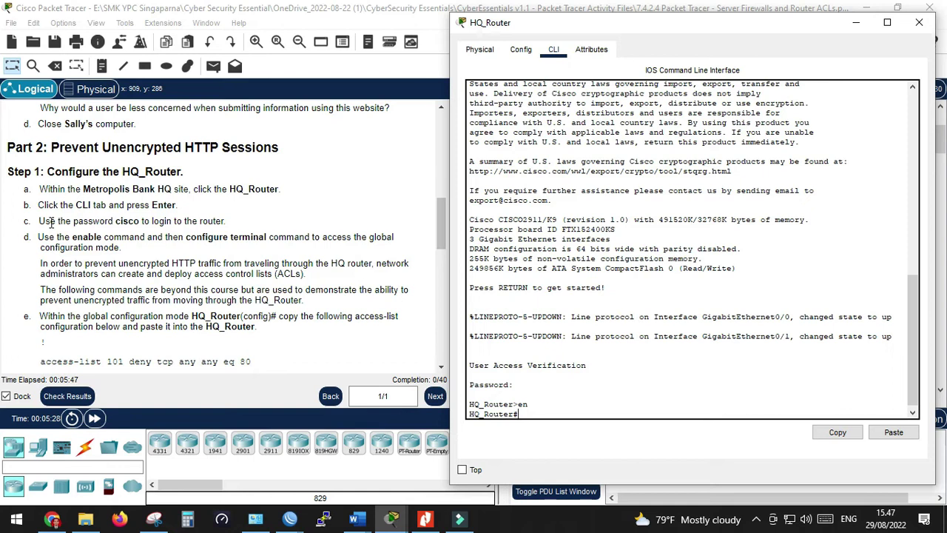
# Enter global configuration mode on HQ_Router with the conf t command.
pyautogui.write('conf')
pyautogui.write(' t')
pyautogui.press('Return')
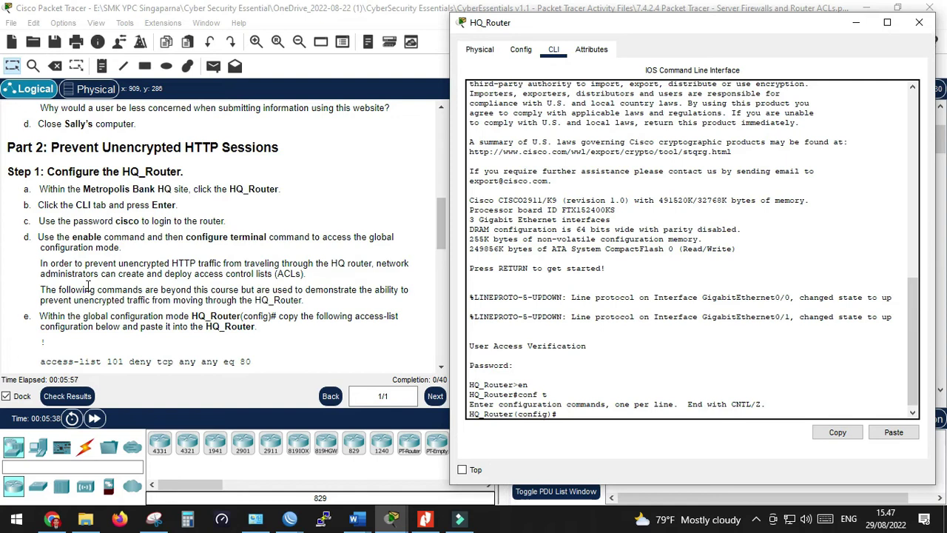
# Add the rule access-list 101 deny tcp any any eq 80 to HQ_Router's configuration.
pyautogui.scroll(-1, 88, 286)
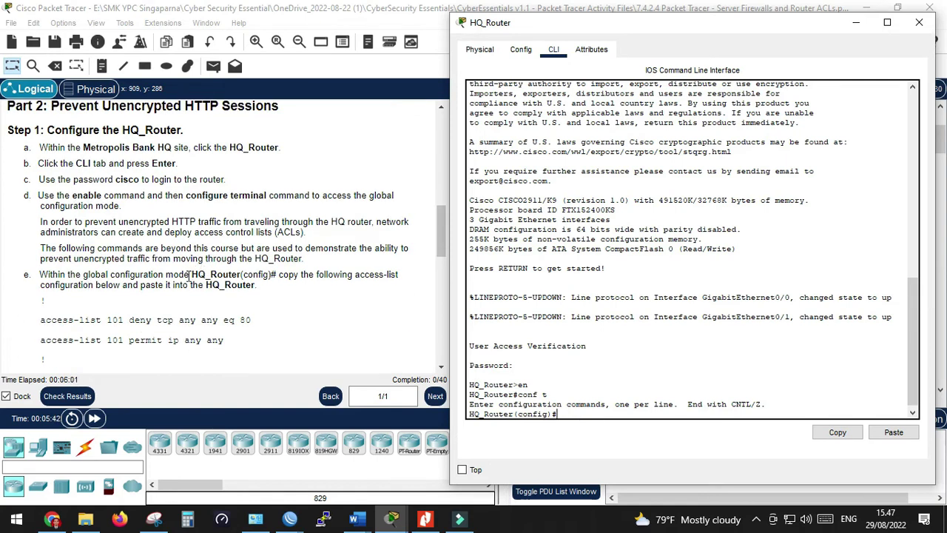
pyautogui.scroll(-2, 122, 301)
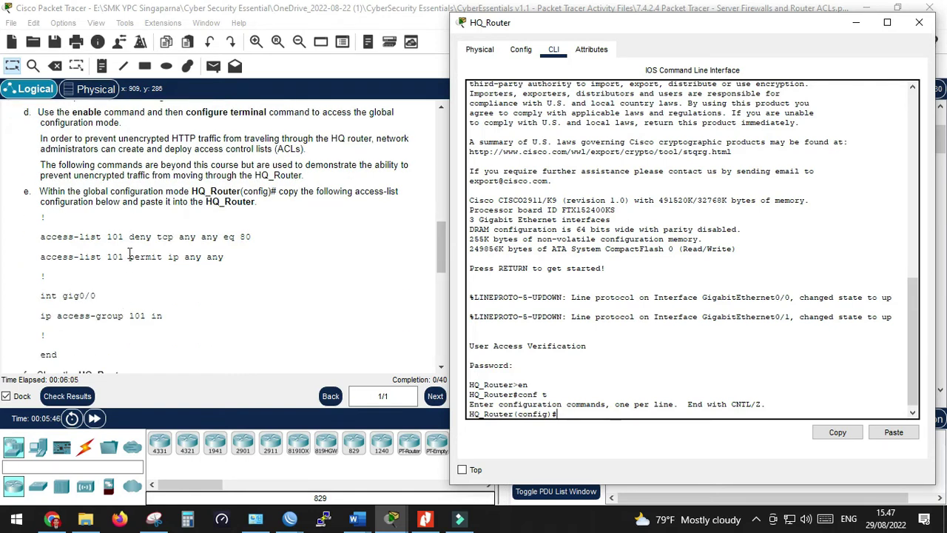
pyautogui.write('c')
pyautogui.press('Tab')
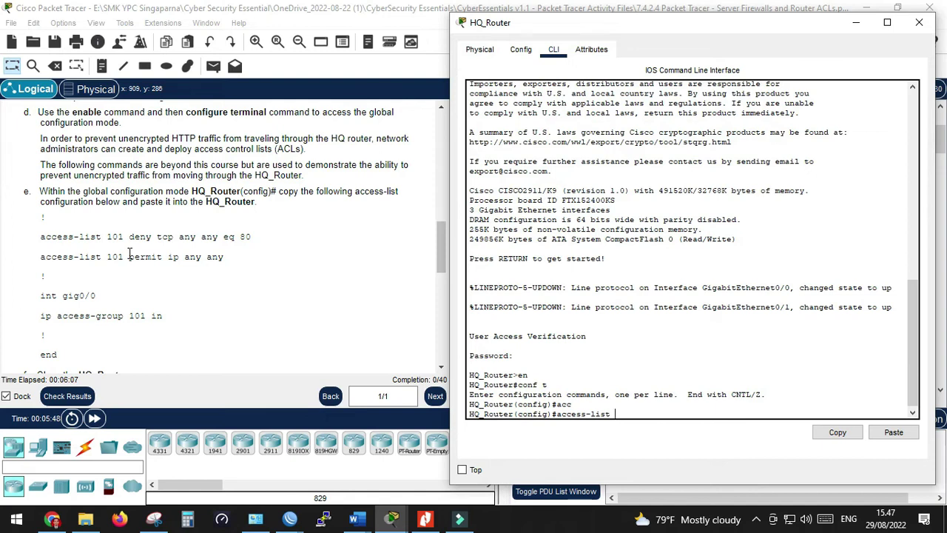
pyautogui.write('101 deny tcp any any')
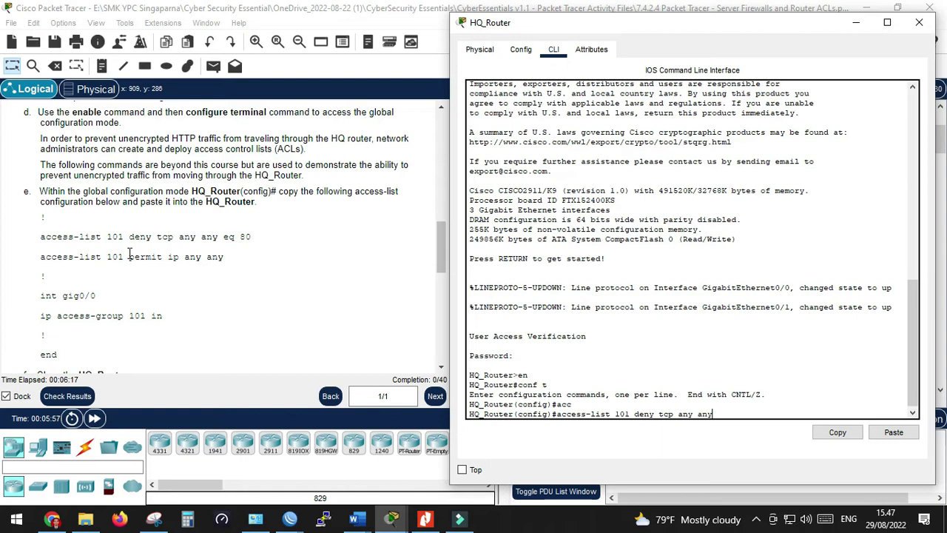
pyautogui.write(' eq 80')
pyautogui.press('Return')
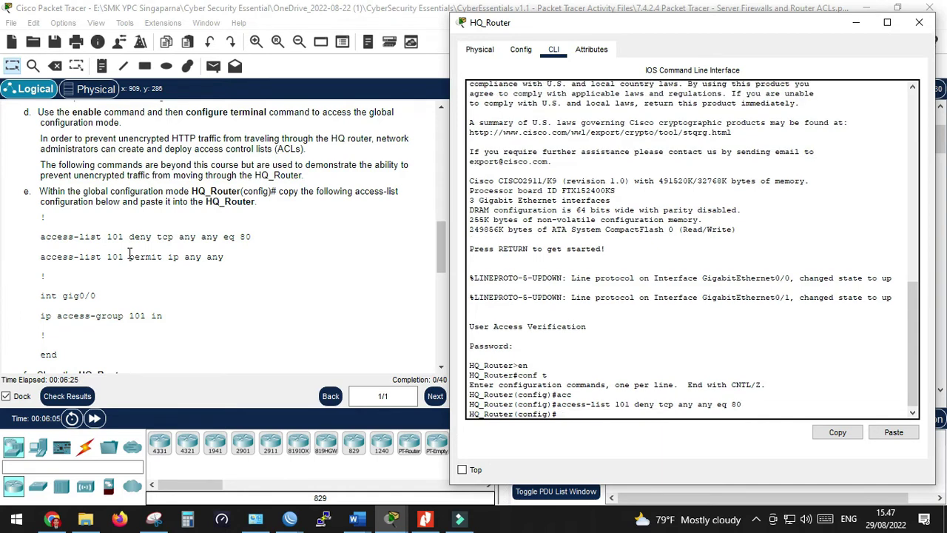
# Allow all other traffic on HQ_Router with access-list 101 permit ip any any.
pyautogui.write('access-list 101 permit')
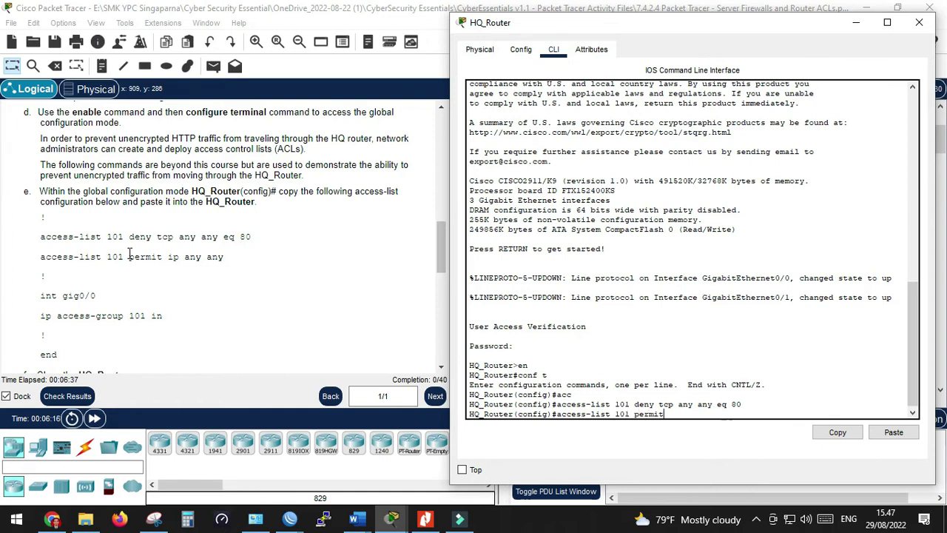
pyautogui.write(' ip any any')
pyautogui.press('Return')
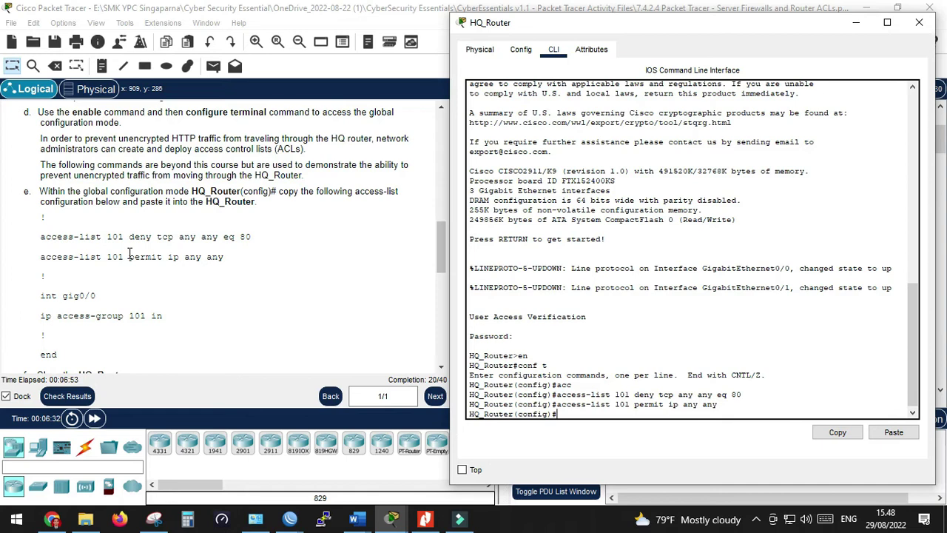
# Enter interface gig0/0 on HQ_Router and apply the list with ip access-group 101 in.
pyautogui.write('int gig0/0')
pyautogui.press('Return')
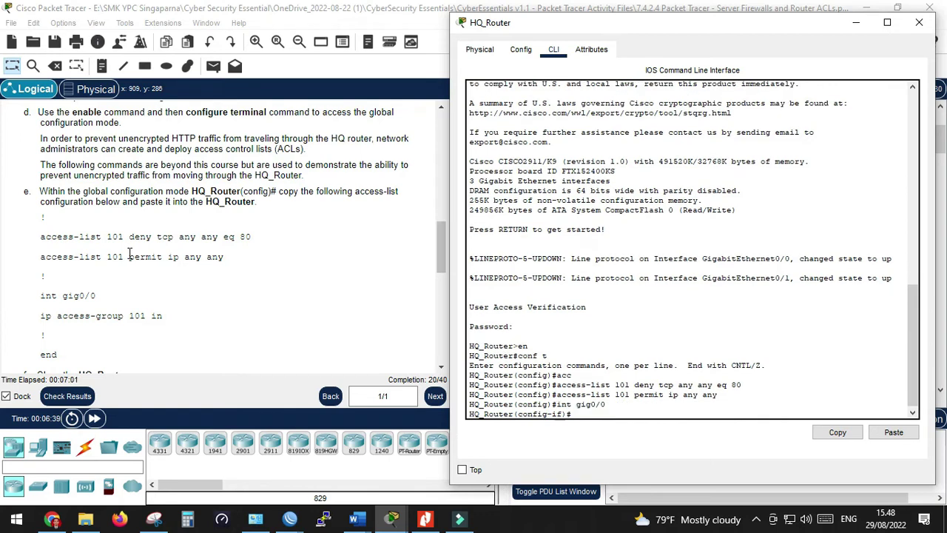
pyautogui.write('ip access-group 101 in')
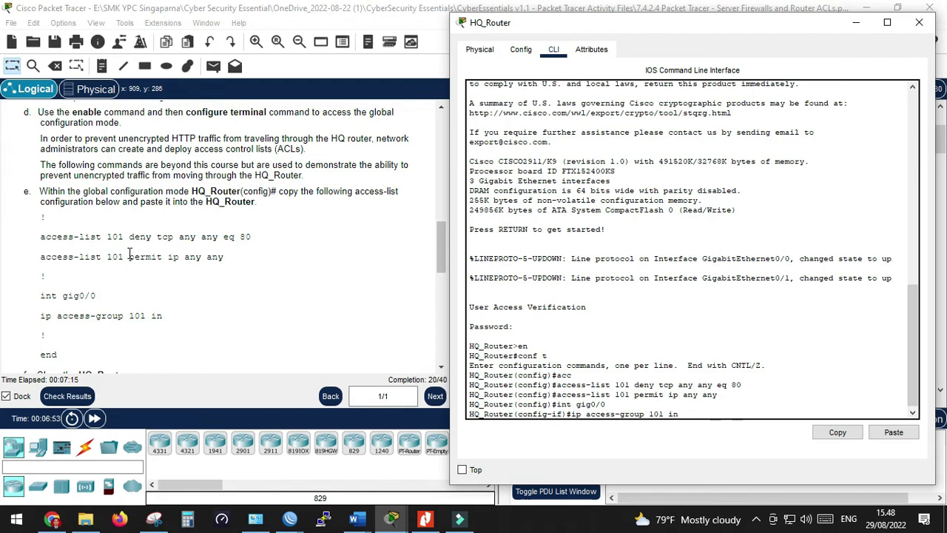
pyautogui.press('Return')
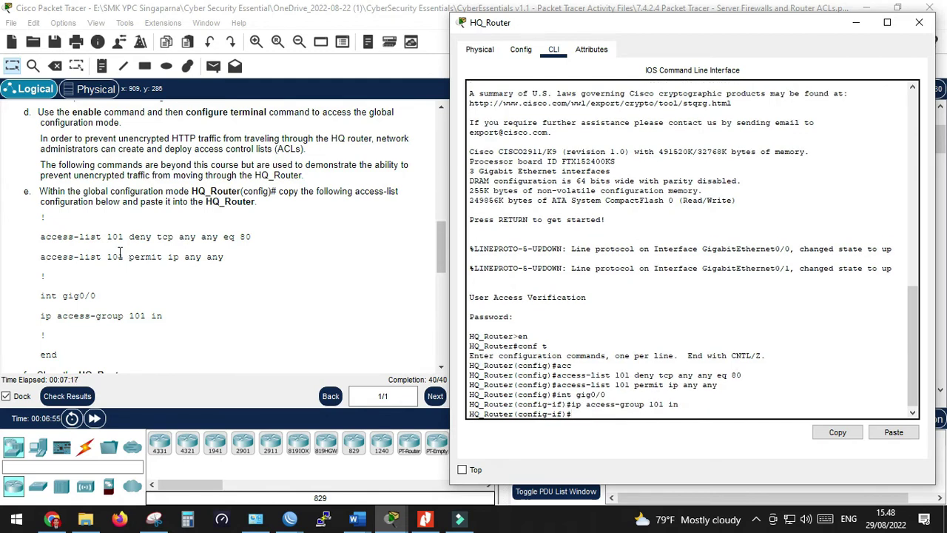
# Leave configuration mode with the end command and close the HQ_Router window.
pyautogui.scroll(-1, 178, 286)
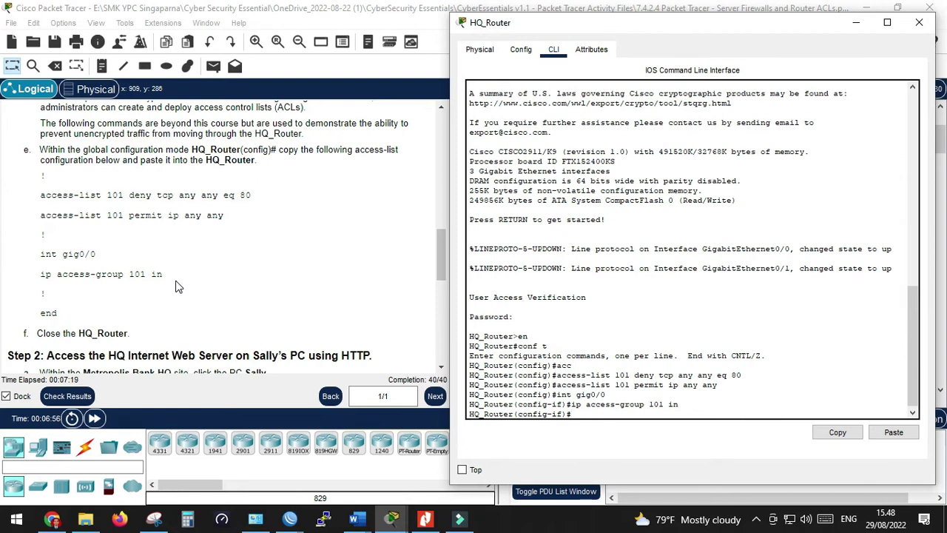
pyautogui.write('end')
pyautogui.press('Return')
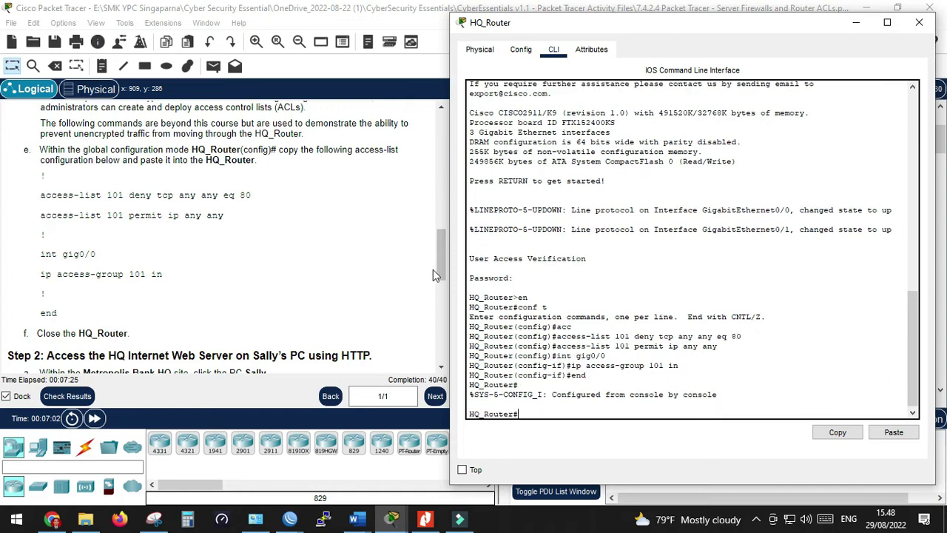
pyautogui.click(918, 22)
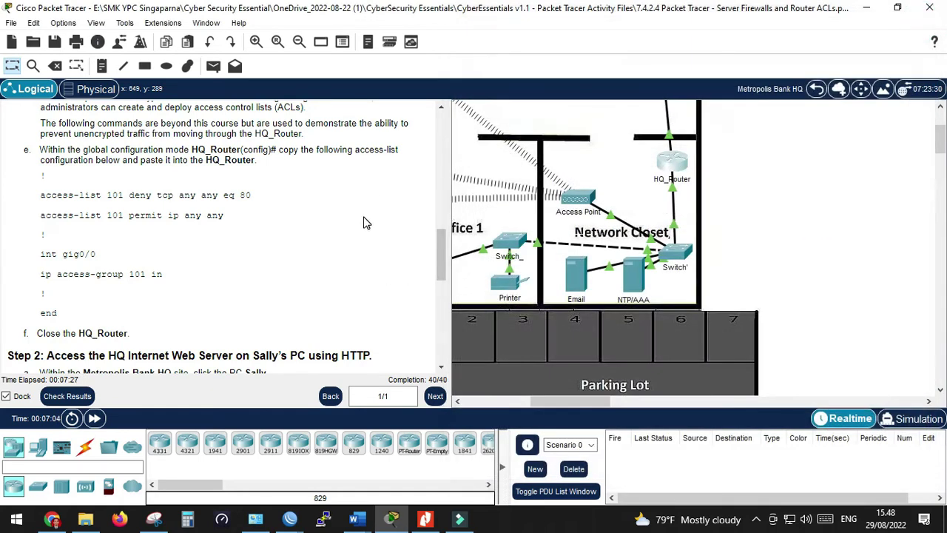
# Read the HTTP and HTTPS access instructions and open the web browser on the Office 1 PC.
pyautogui.scroll(-3, 163, 255)
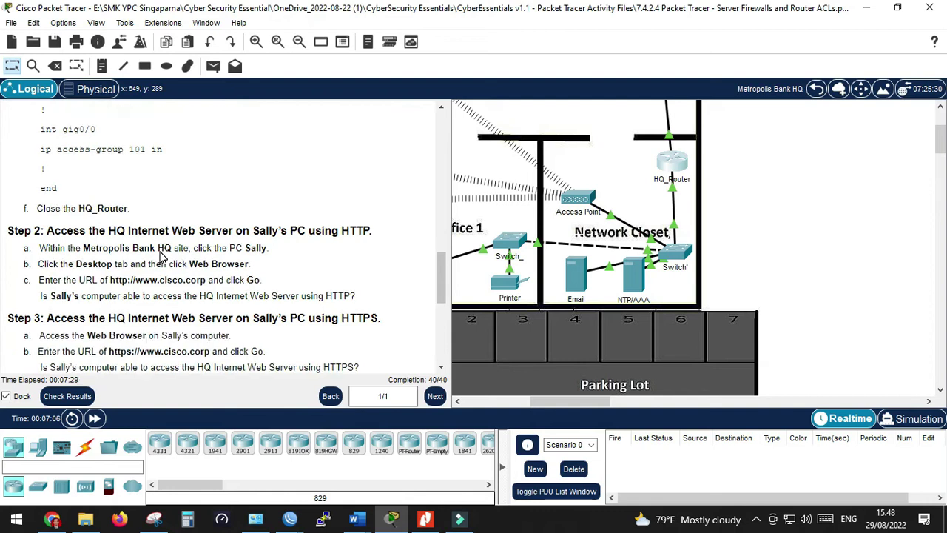
pyautogui.scroll(-1, 162, 255)
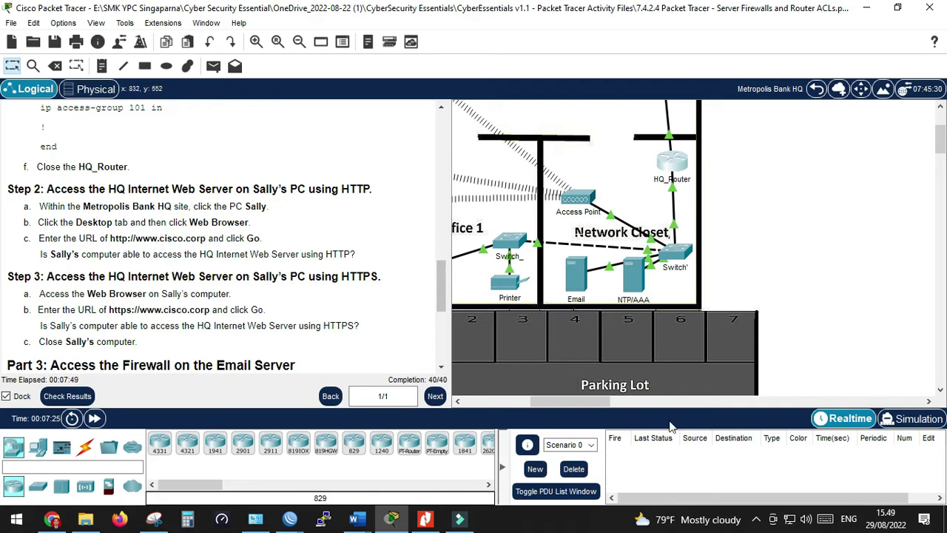
pyautogui.moveTo(571, 403); pyautogui.dragTo(538, 401)
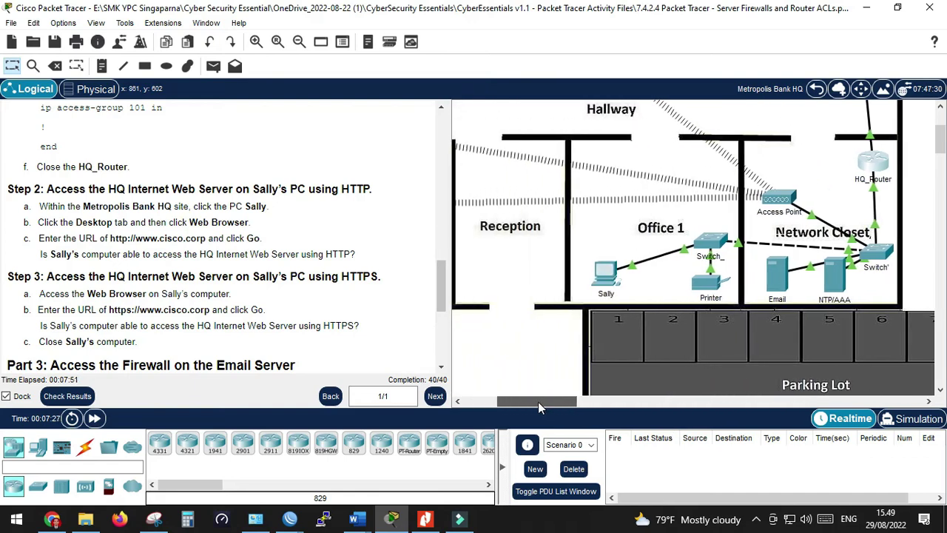
pyautogui.click(606, 285)
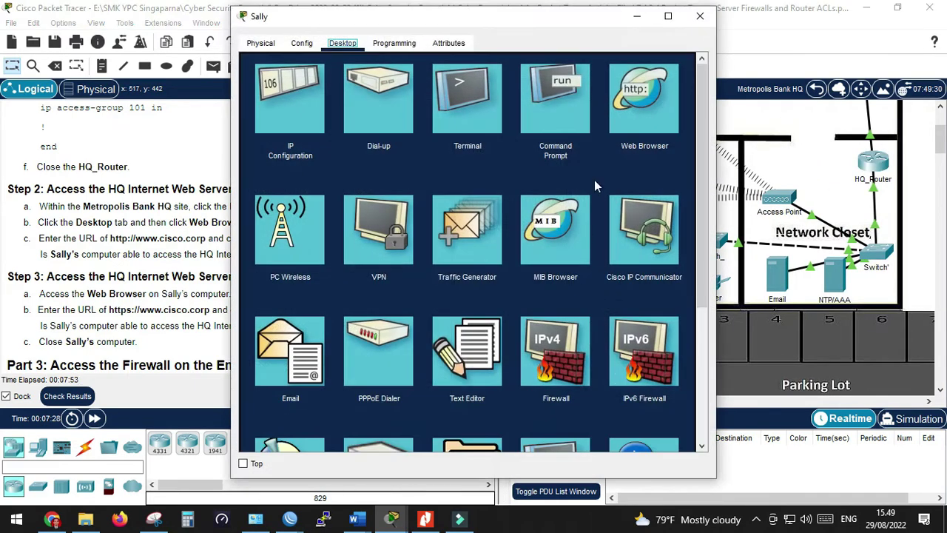
pyautogui.click(644, 121)
pyautogui.click(643, 119)
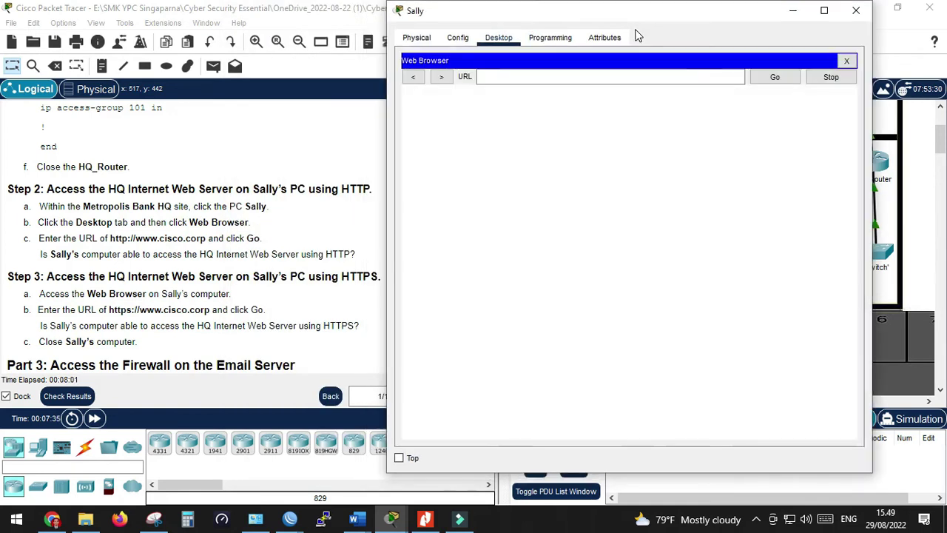
pyautogui.click(483, 77)
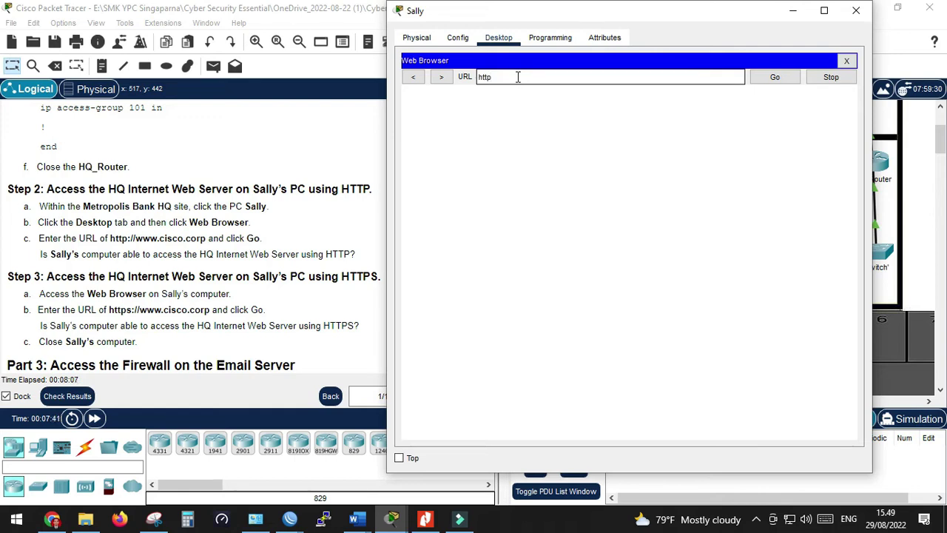
pyautogui.press('BackSpace')
pyautogui.press('BackSpace')
pyautogui.press('BackSpace')
pyautogui.press('BackSpace')
pyautogui.press('BackSpace')
pyautogui.write('wwww')
pyautogui.write('cis')
pyautogui.click(776, 78)
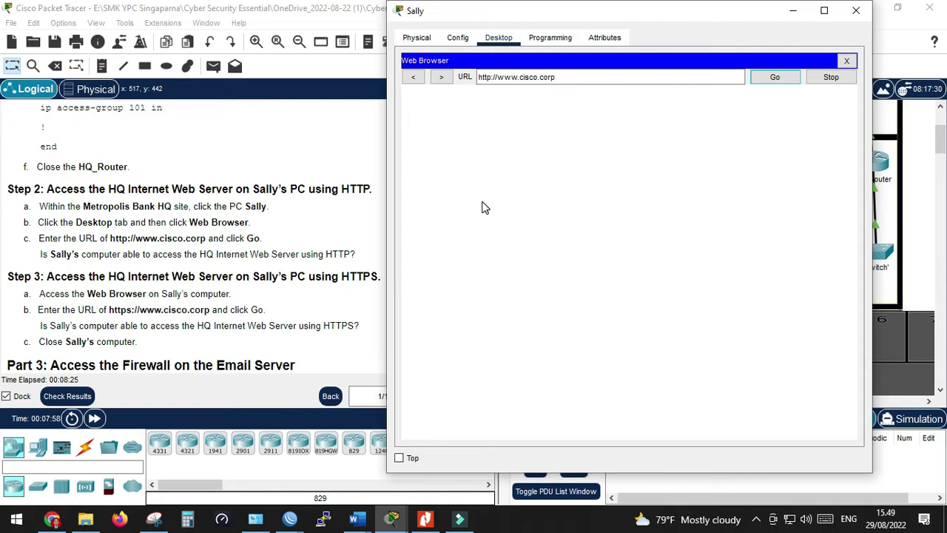
pyautogui.click(771, 78)
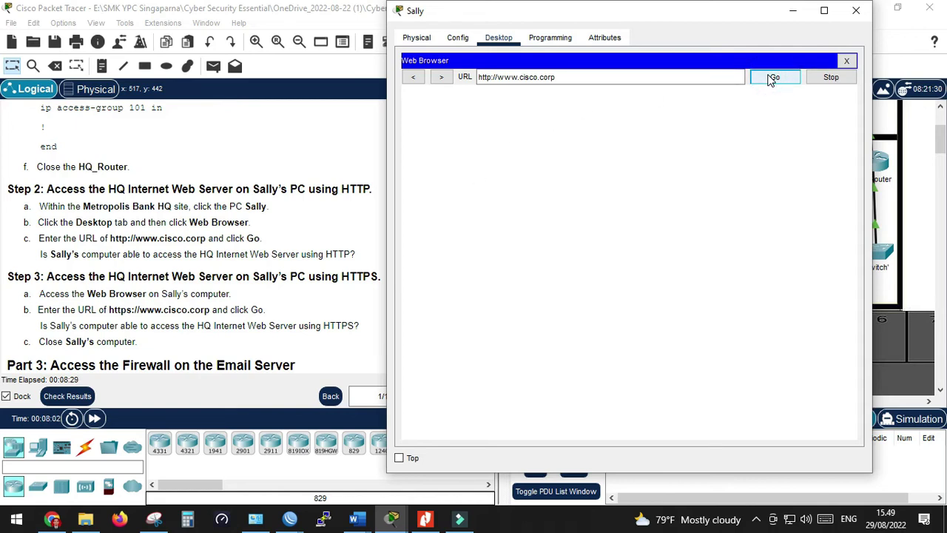
pyautogui.click(537, 183)
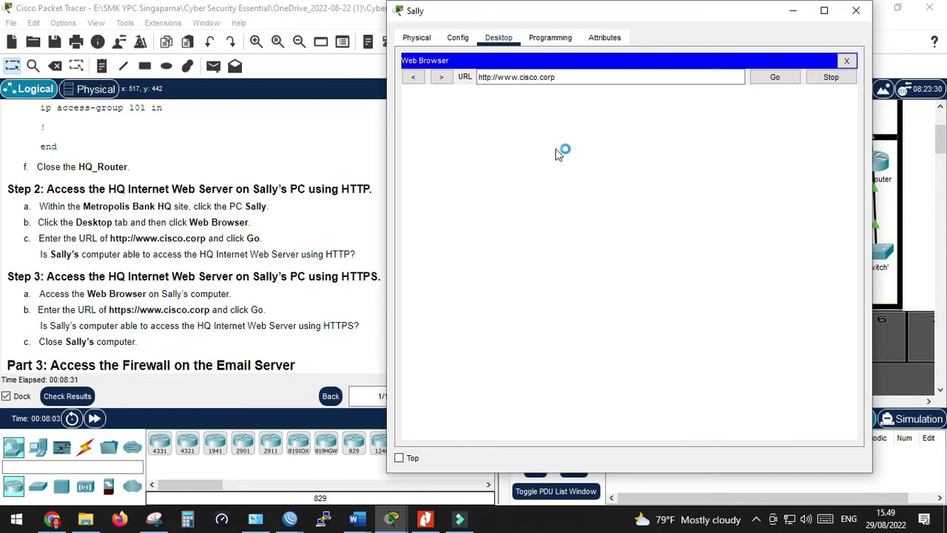
pyautogui.click(774, 77)
pyautogui.click(627, 185)
pyautogui.click(774, 78)
pyautogui.click(775, 77)
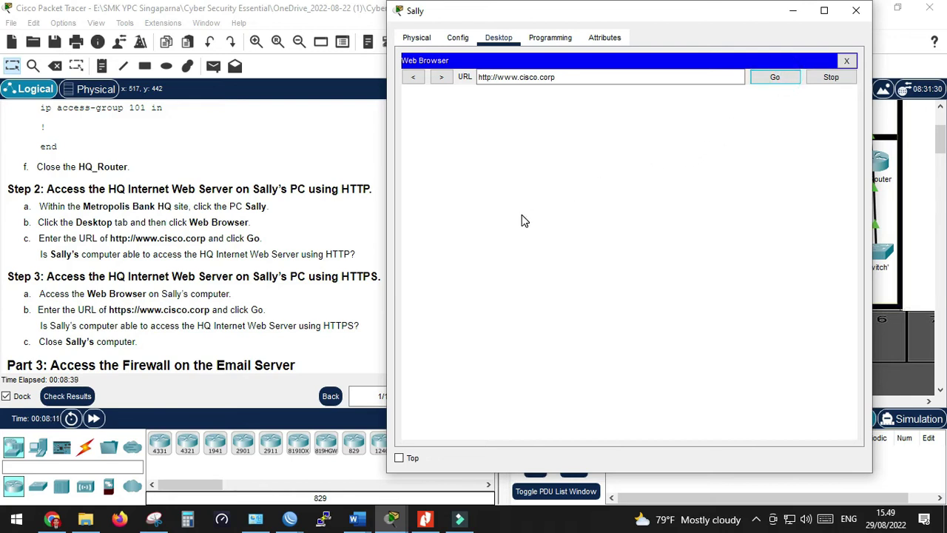
pyautogui.moveTo(598, 16); pyautogui.dragTo(640, 16)
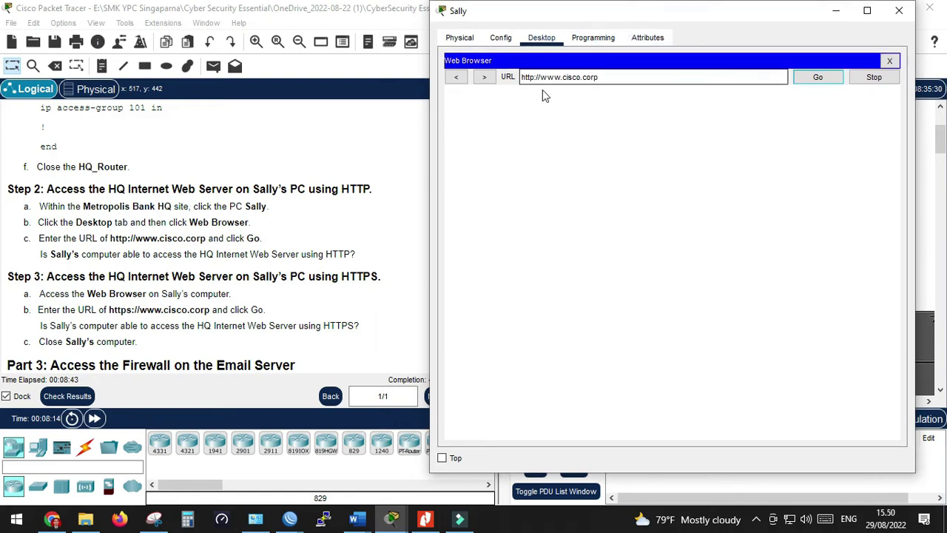
pyautogui.click(522, 77)
pyautogui.press('Return')
pyautogui.scroll(3, 266, 201)
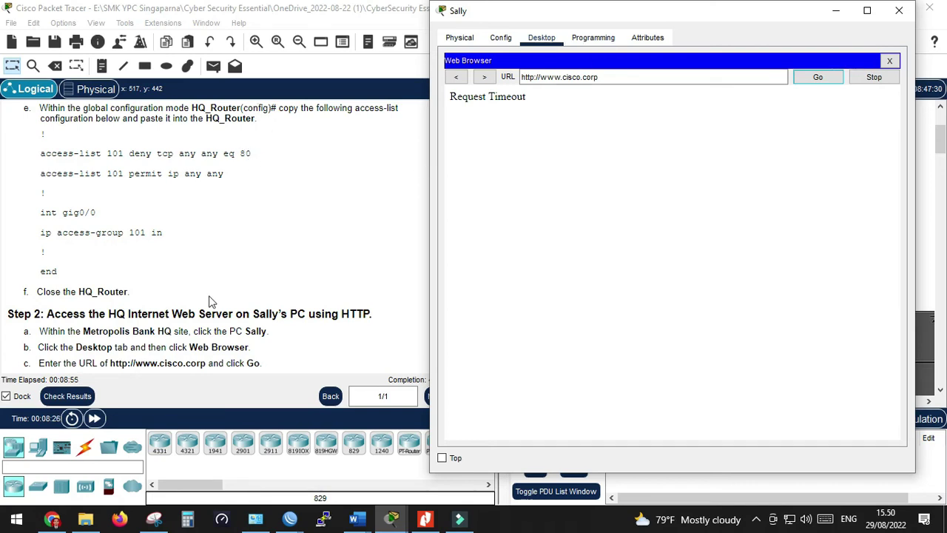
pyautogui.scroll(-2, 200, 300)
pyautogui.scroll(-2, 198, 303)
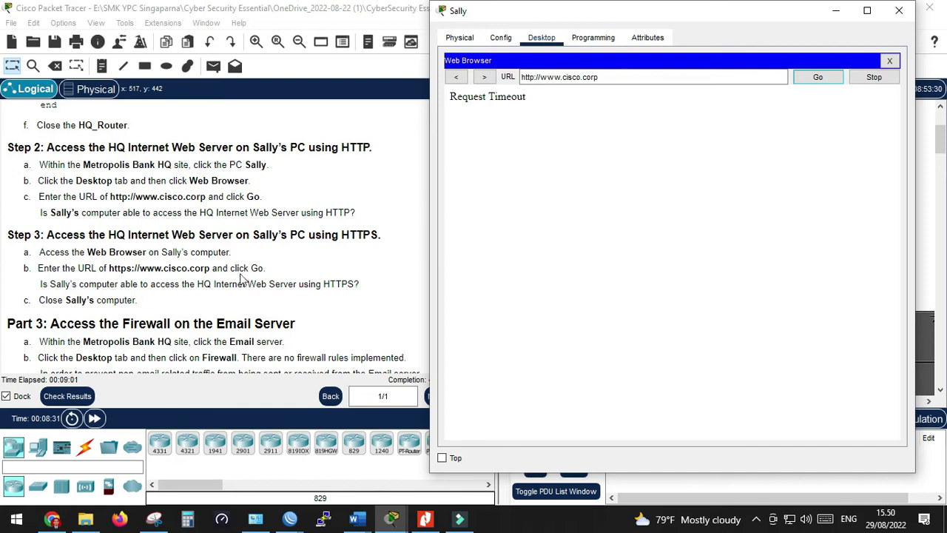
pyautogui.click(534, 77)
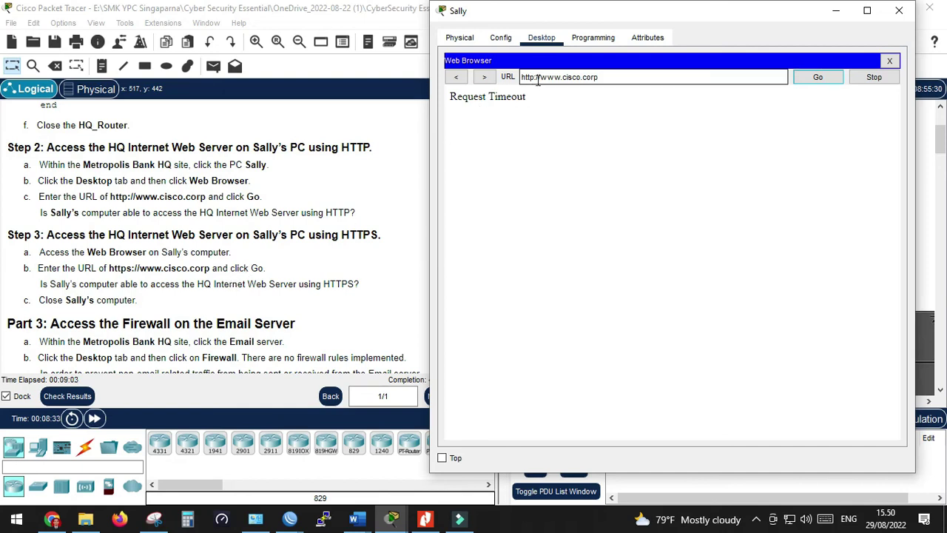
pyautogui.write('s')
pyautogui.press('Return')
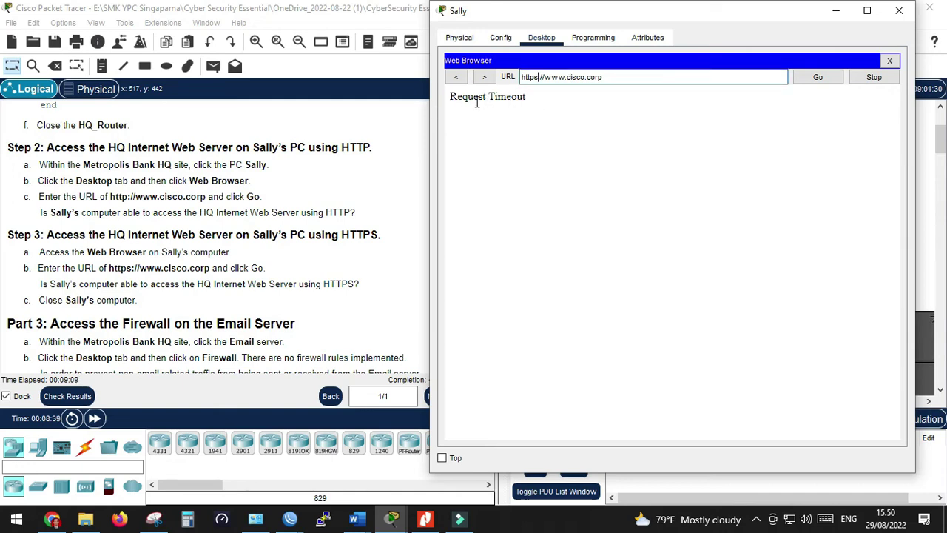
pyautogui.click(809, 80)
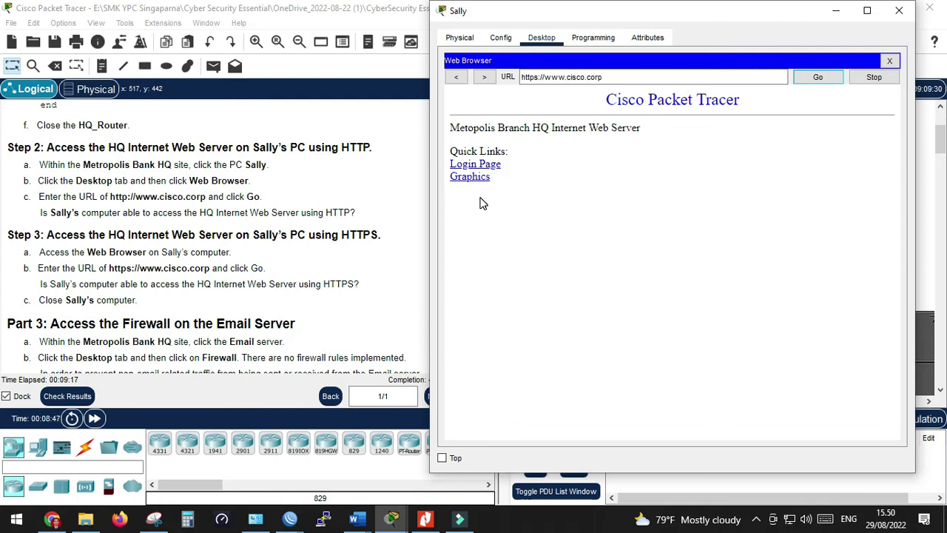
pyautogui.click(490, 165)
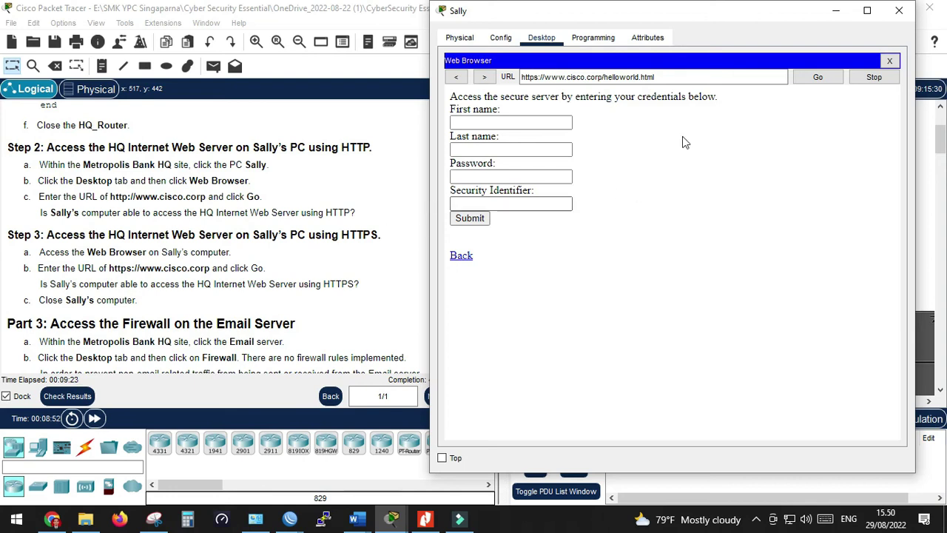
# Close the Office 1 PC and open the Email server in the Network Closet, keeping the Part 3 instructions in view.
pyautogui.click(898, 11)
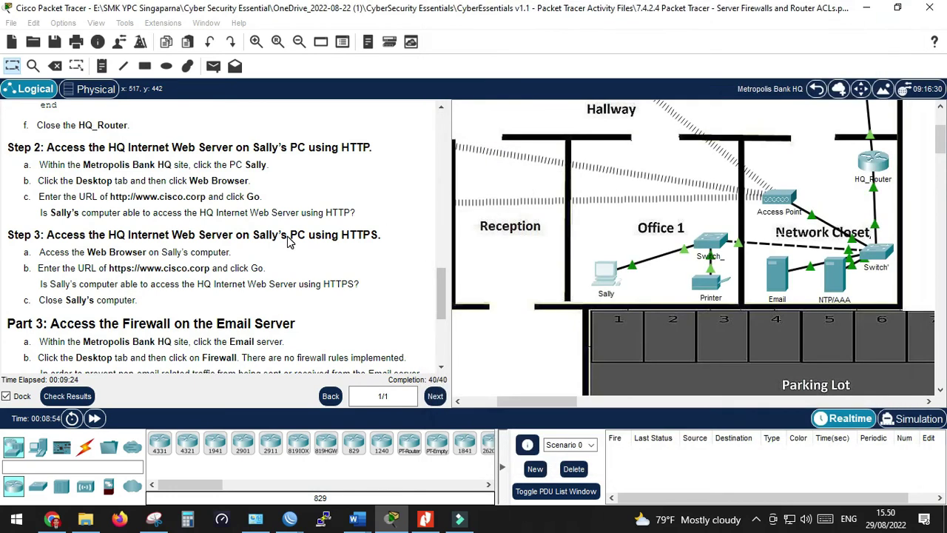
pyautogui.scroll(-3, 298, 233)
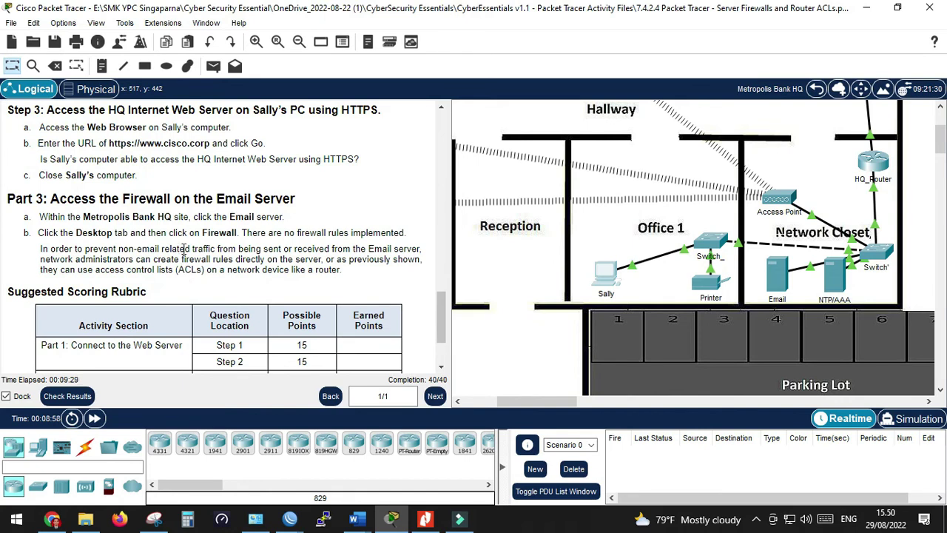
pyautogui.click(776, 275)
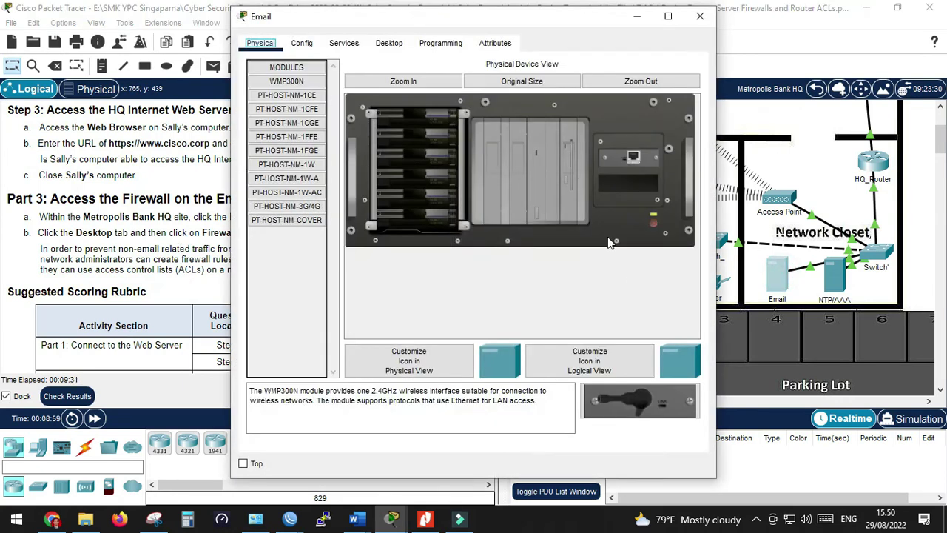
pyautogui.moveTo(501, 22); pyautogui.dragTo(779, 35)
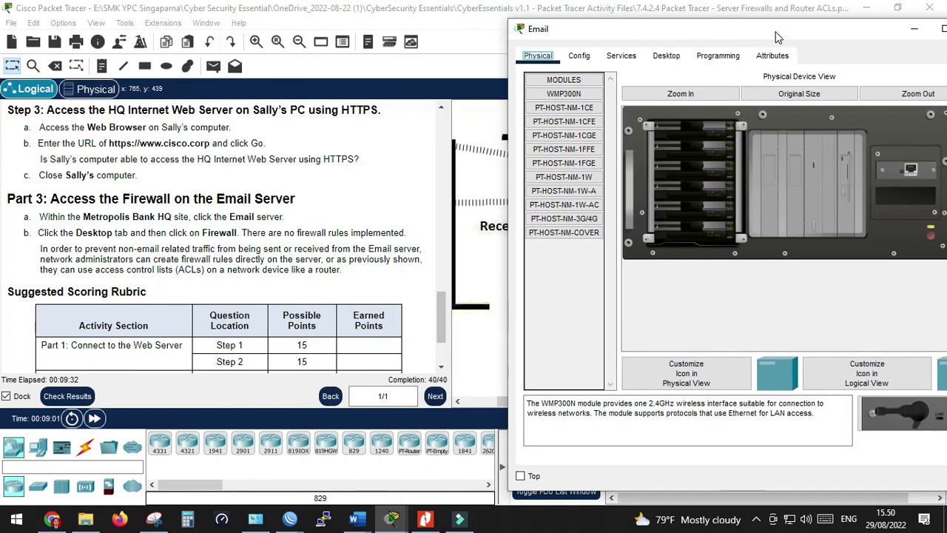
# Open the Email server's IPv4 Firewall application and reposition the server window so all its inbound rule settings are visible.
pyautogui.click(624, 57)
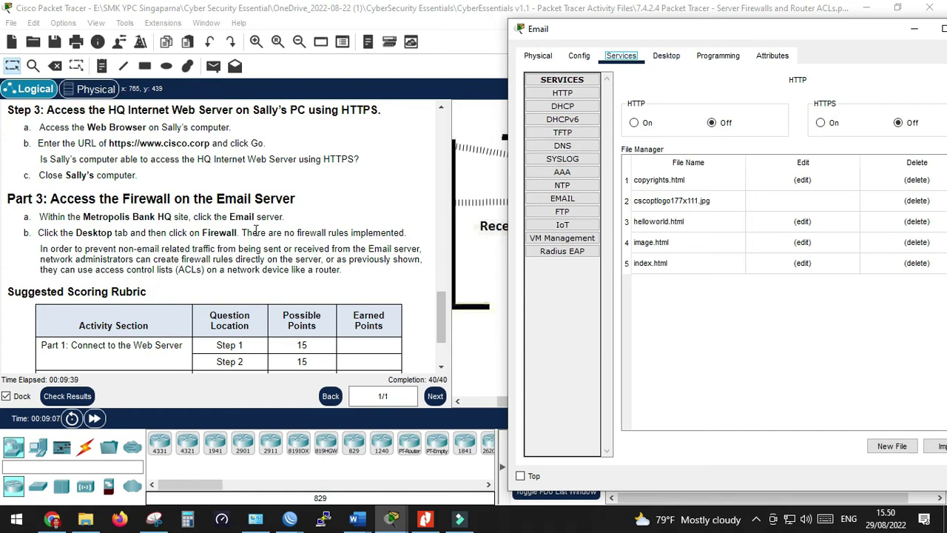
pyautogui.click(666, 56)
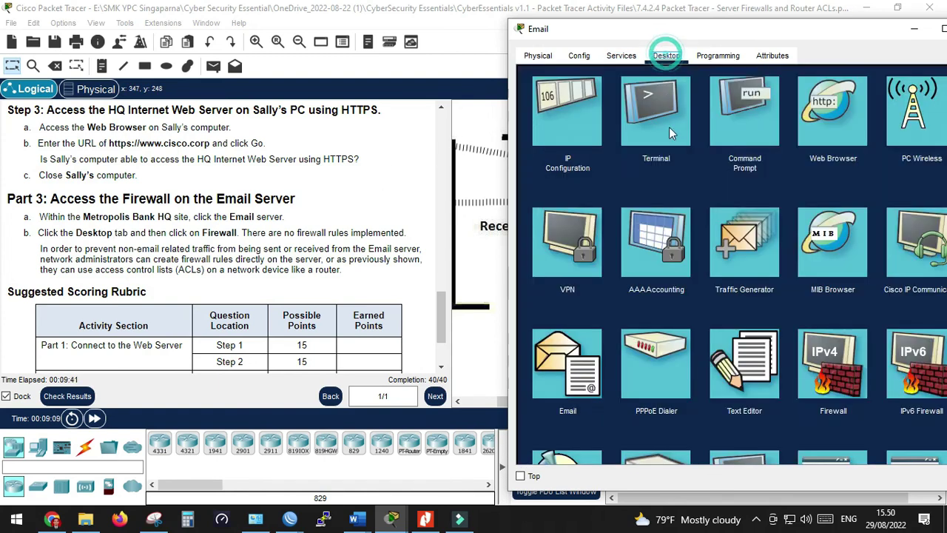
pyautogui.click(832, 371)
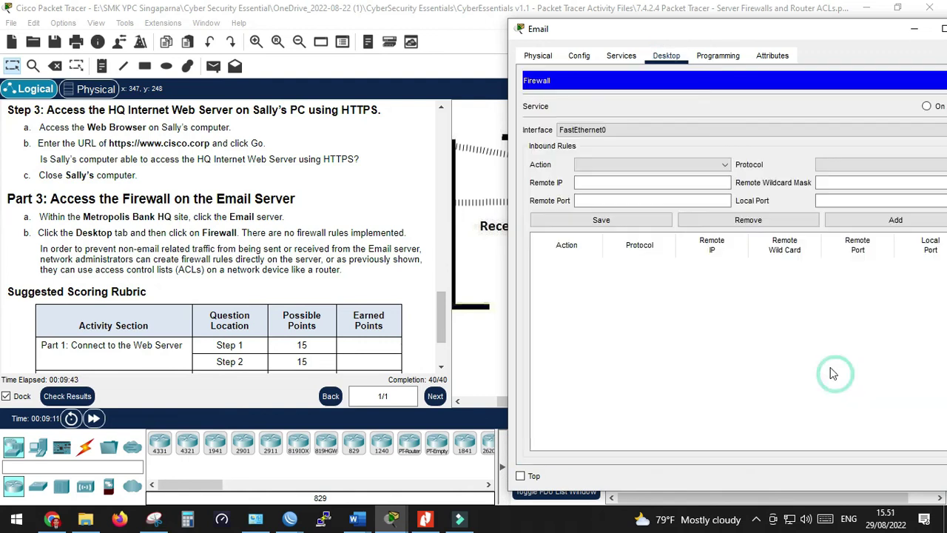
pyautogui.moveTo(642, 36); pyautogui.dragTo(581, 29)
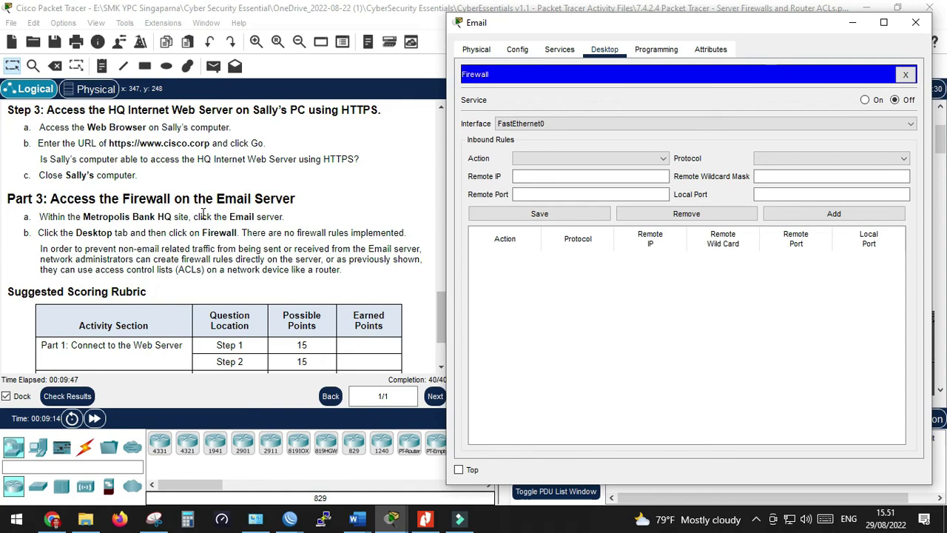
# Review the Part 3 instructions on server firewall rules alongside the earlier HQ_Router access list commands.
pyautogui.scroll(-3, 202, 214)
pyautogui.scroll(1, 203, 218)
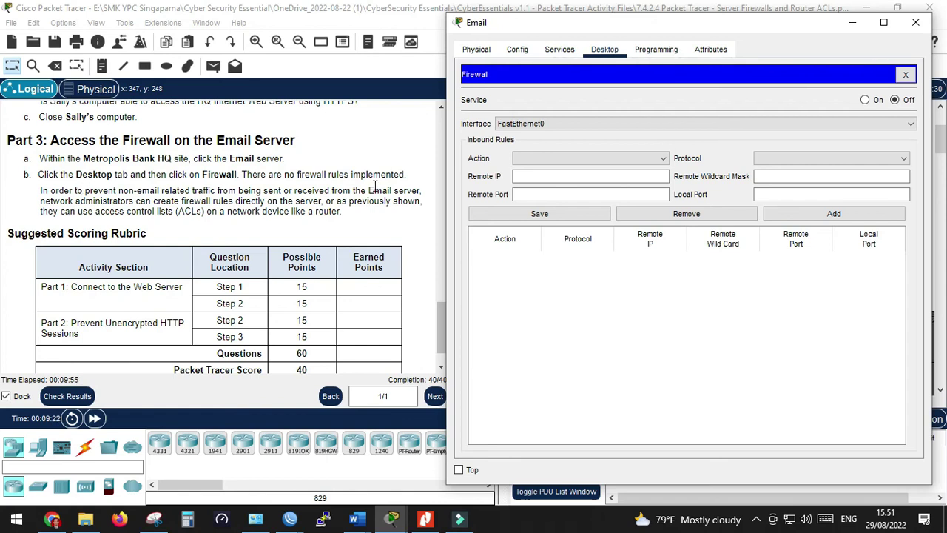
pyautogui.scroll(7, 291, 177)
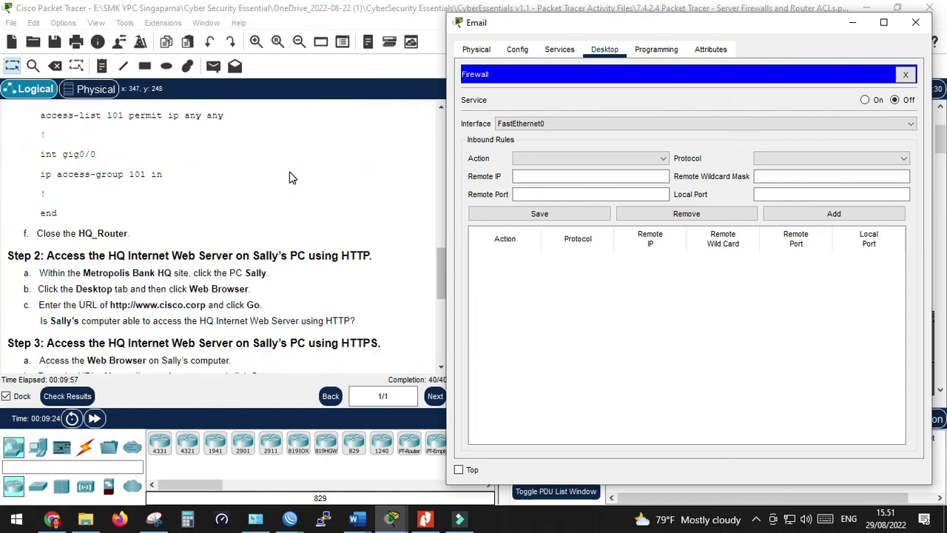
pyautogui.scroll(-6, 296, 207)
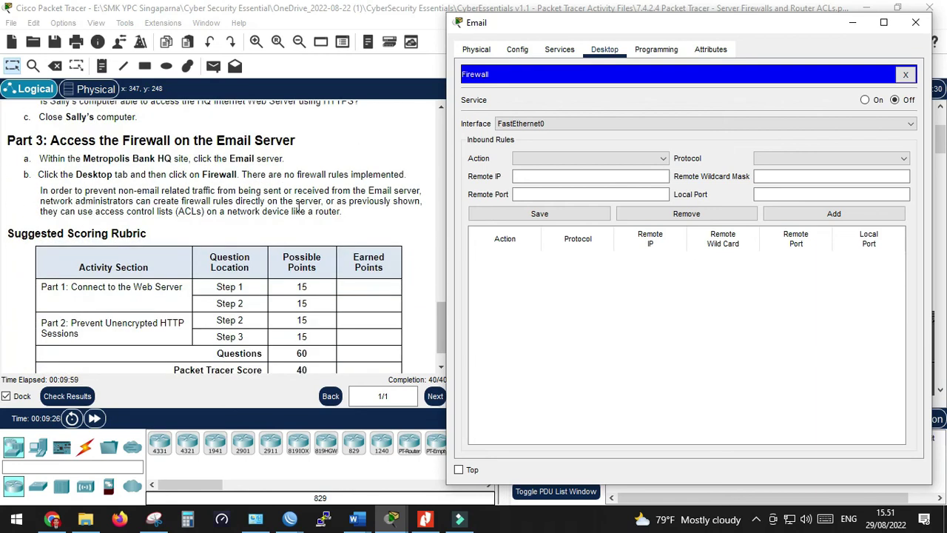